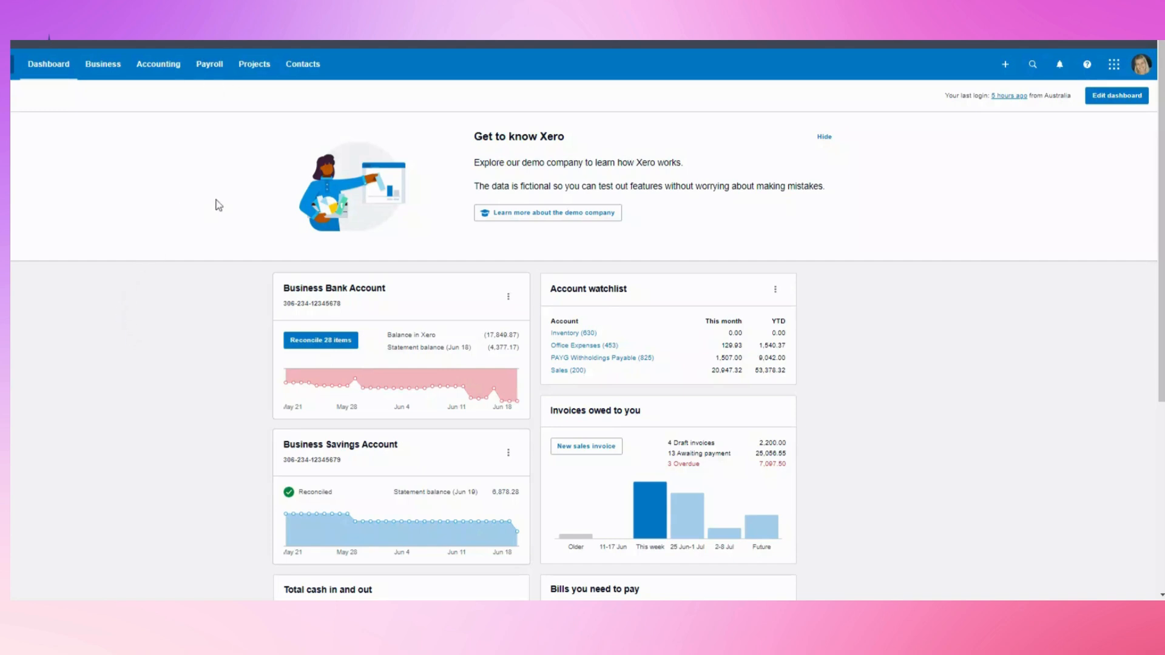
From Payroll > Employees, refresh the failed list page and start adding a single new employee
left_click(211, 66)
left_click(210, 150)
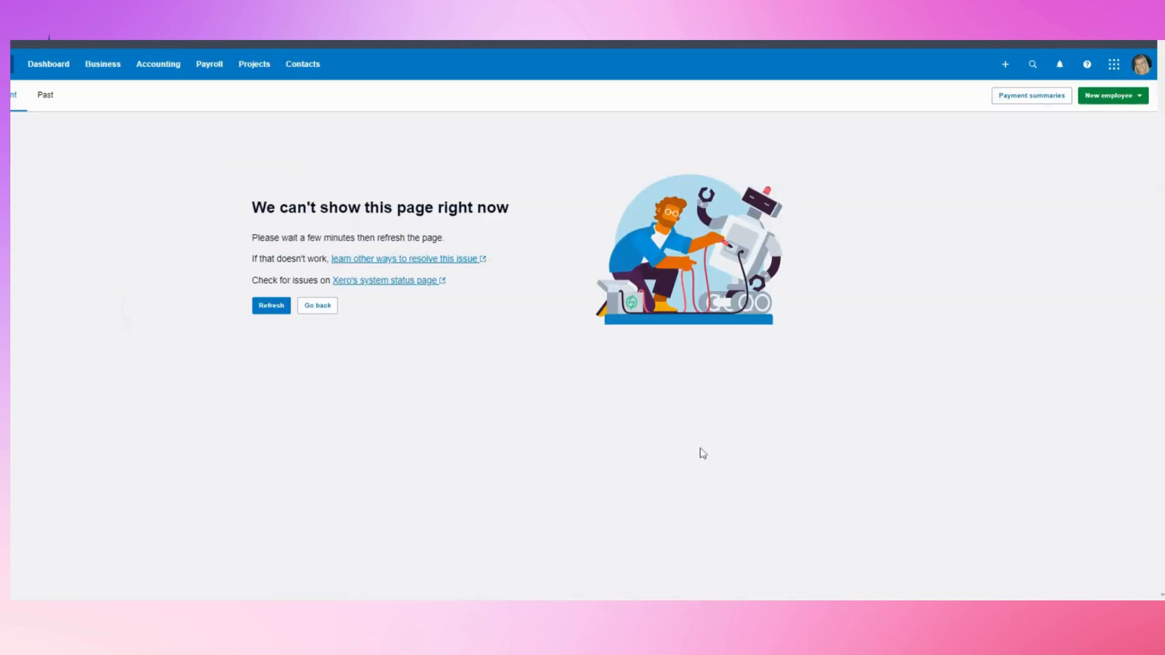
left_click(268, 307)
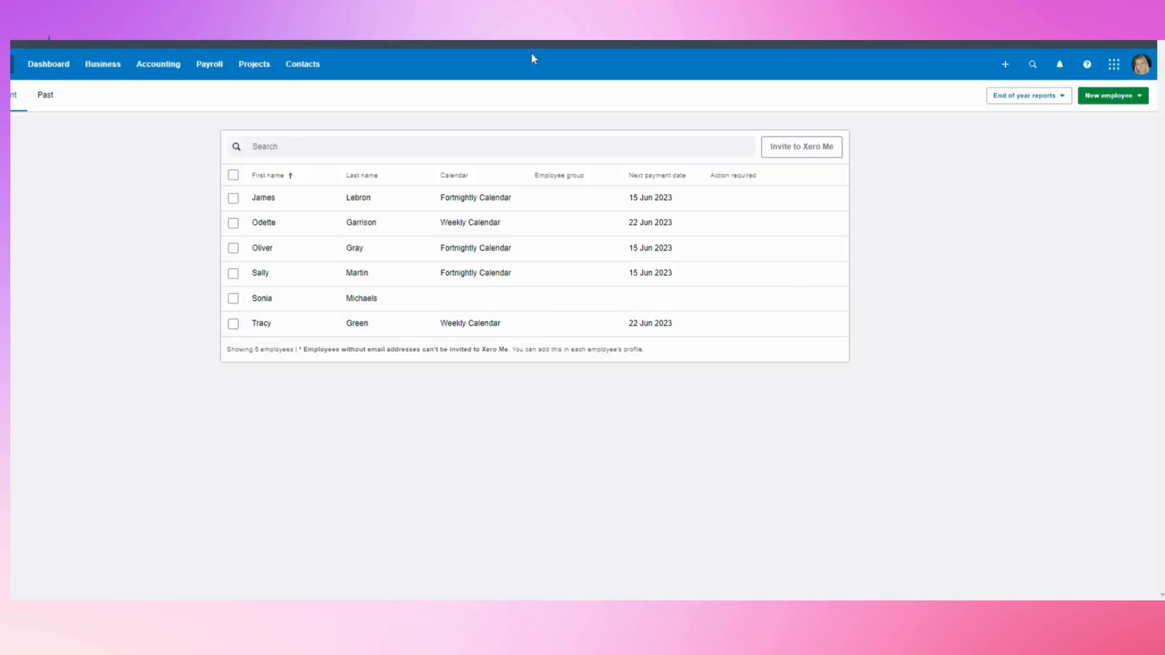
left_click(1133, 97)
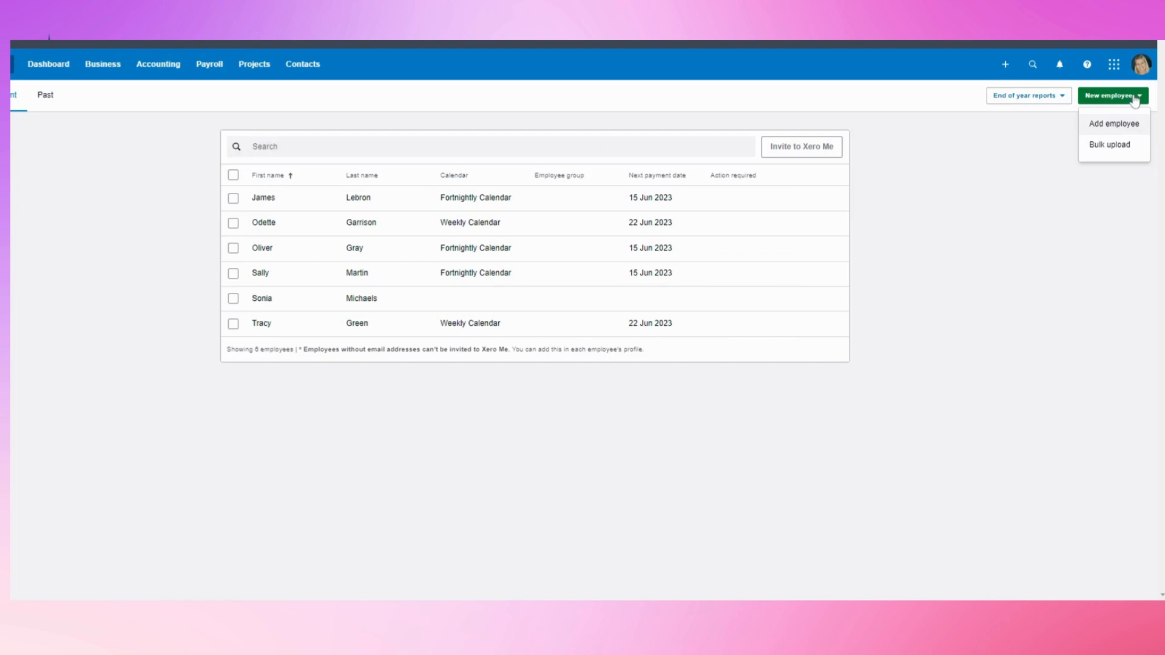
left_click(1106, 124)
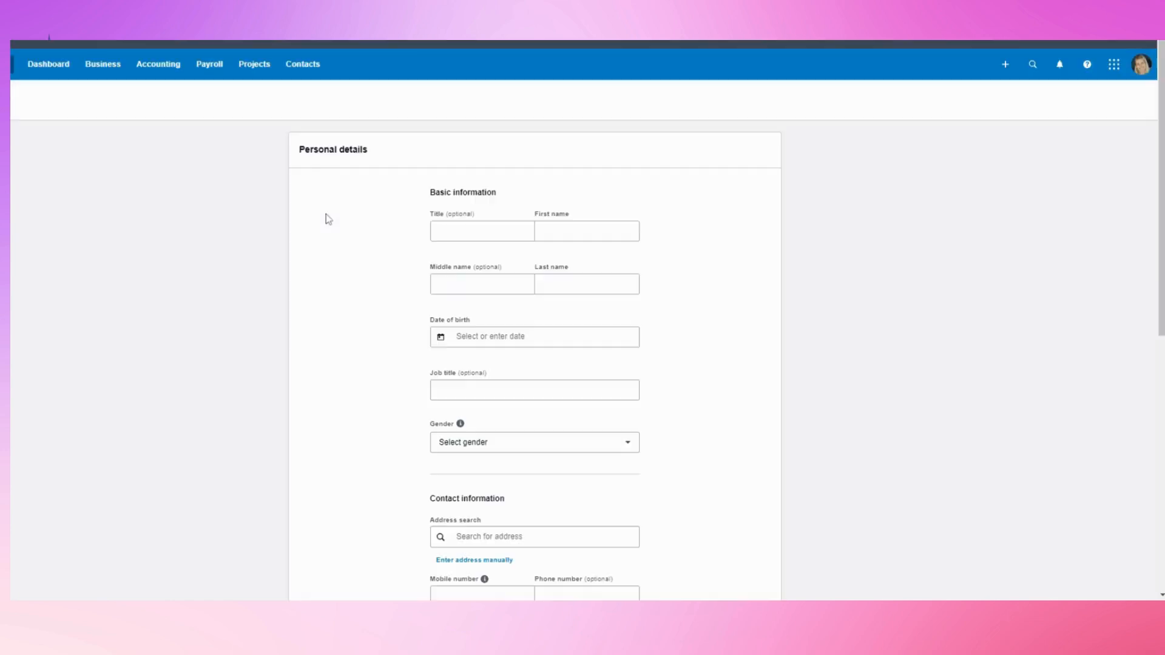
Enter the employee's title Mr, first and last name, and date of birth 01/01/2000
left_click(467, 239)
key("Tab")
key("Tab")
key("Tab")
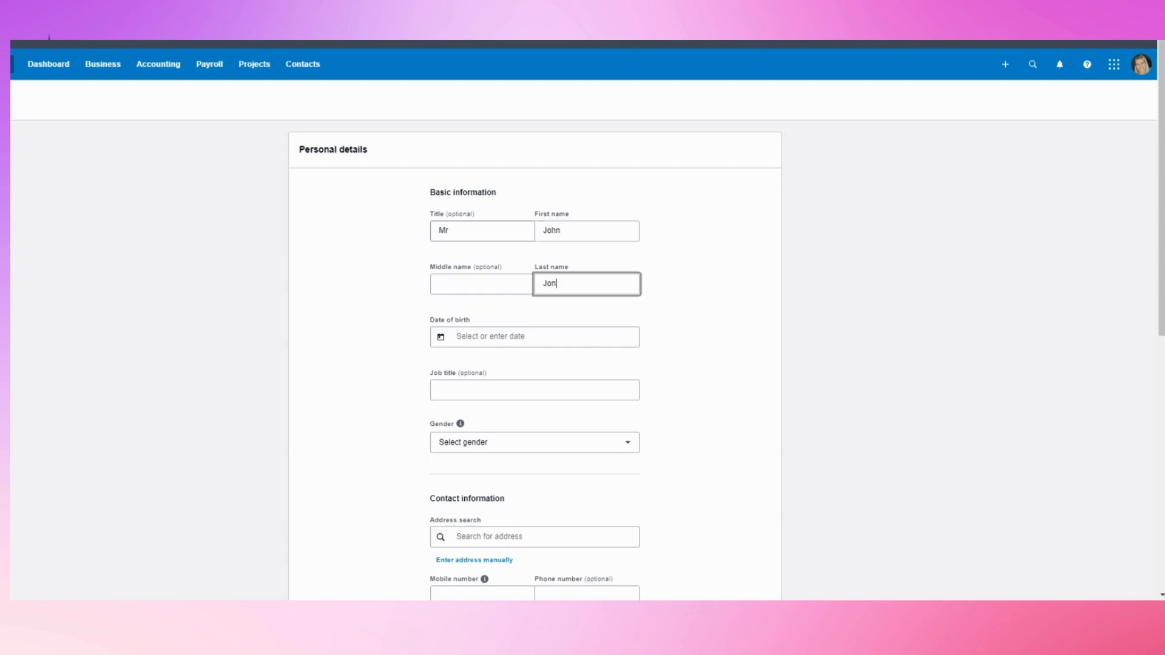
key("Tab")
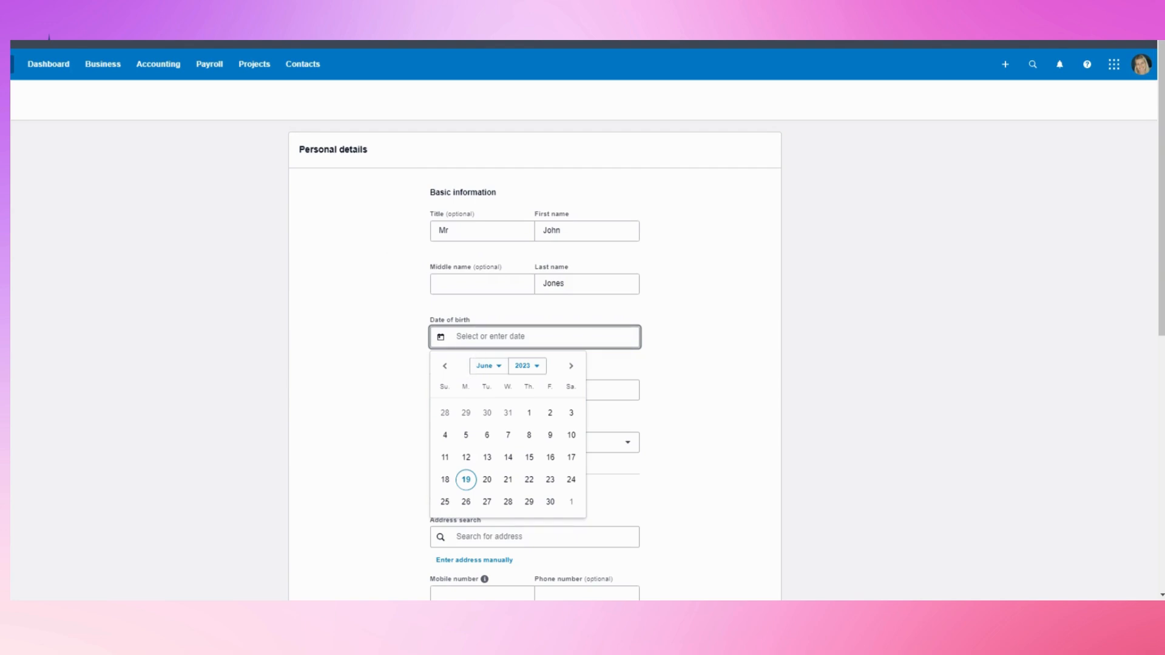
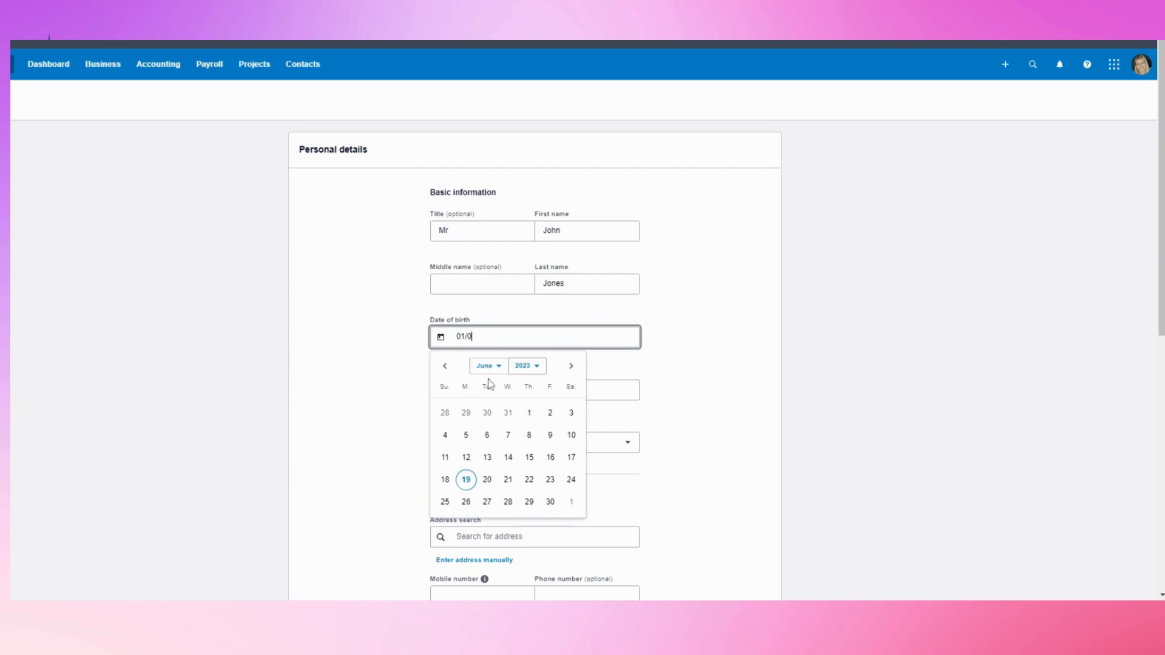
left_click(313, 422)
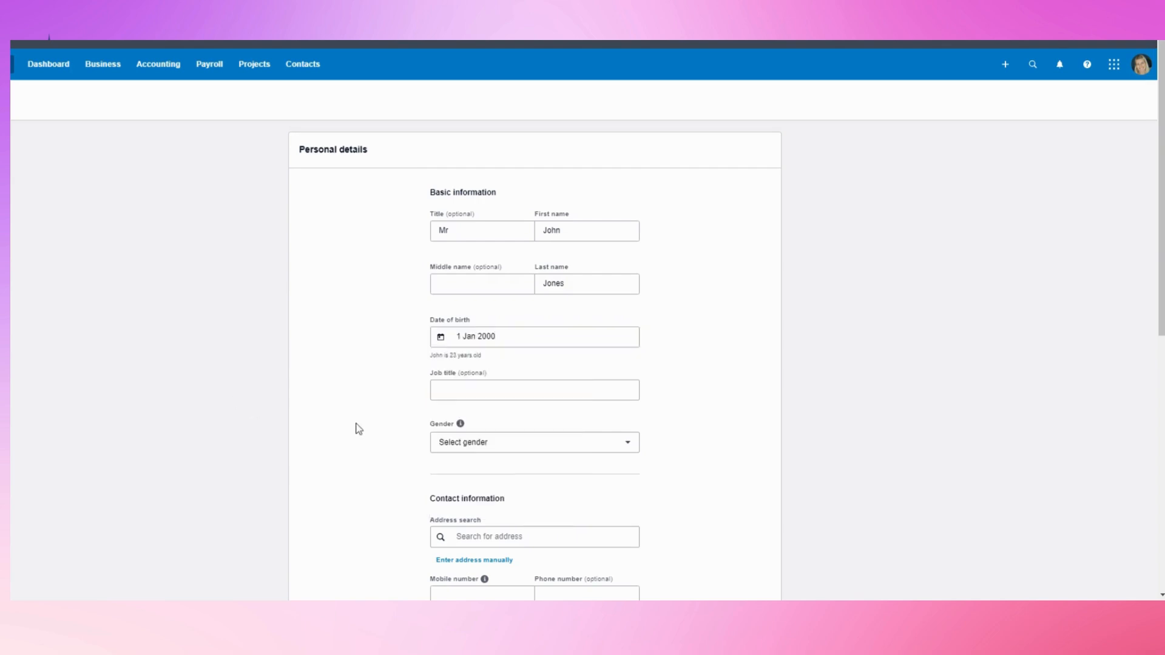
Set the employee's gender to Male
left_click(470, 390)
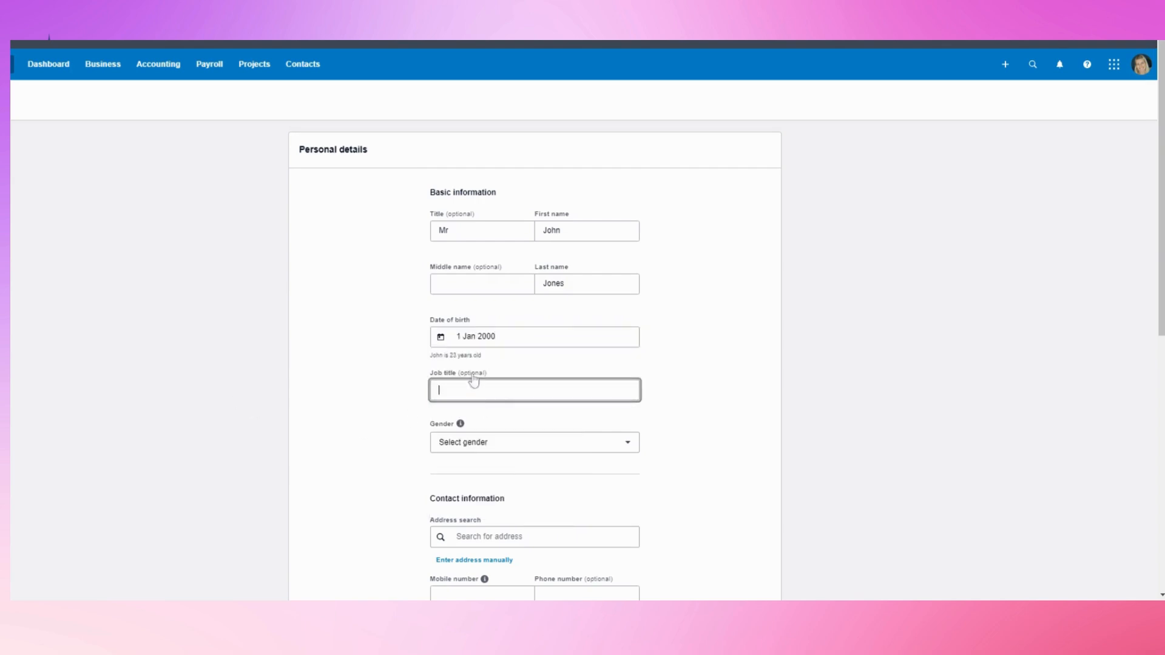
scroll(470, 384, "down", 1)
left_click(437, 378)
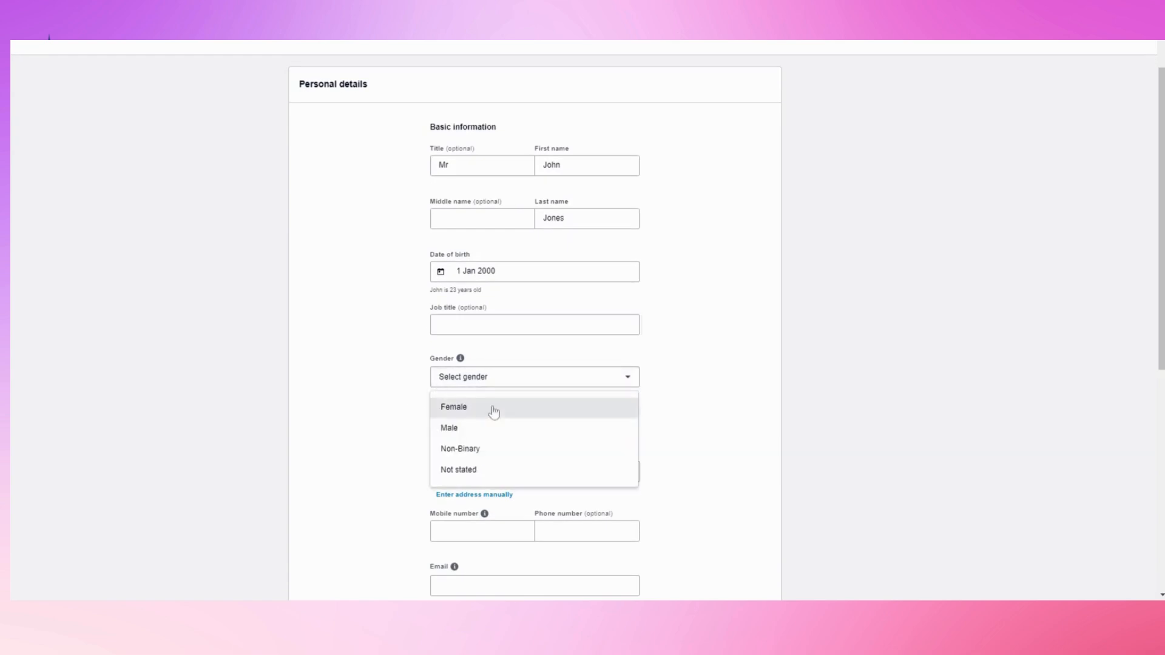
left_click(450, 429)
scroll(452, 435, "down", 3)
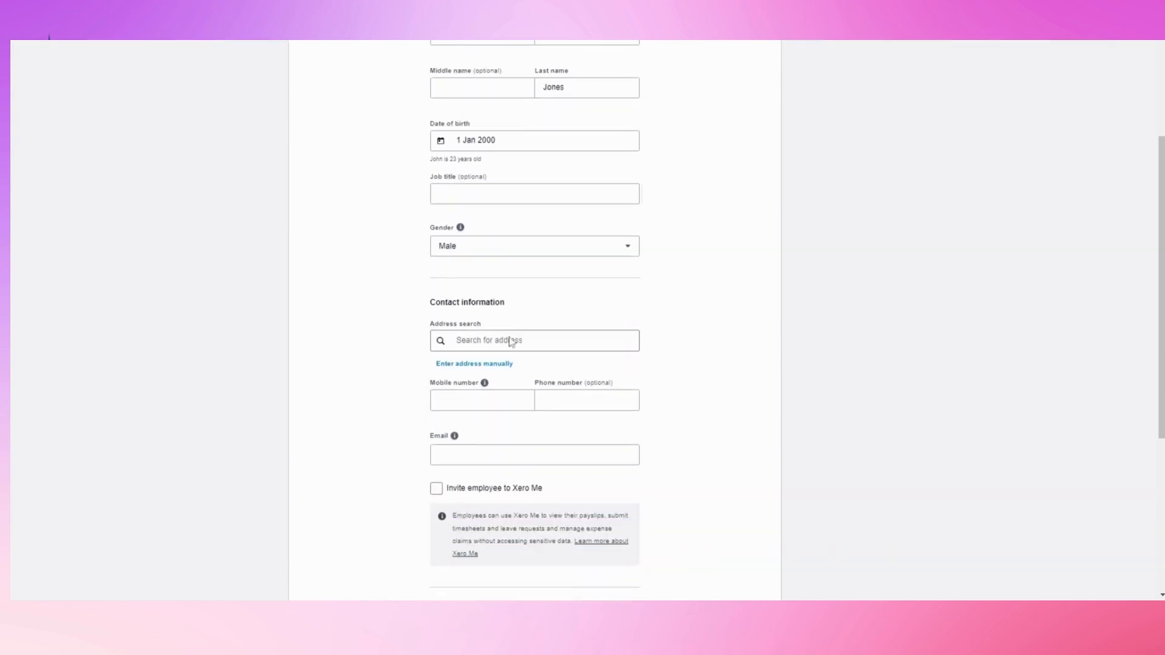
Try typing the employee's street address into the Address search box
left_click(490, 338)
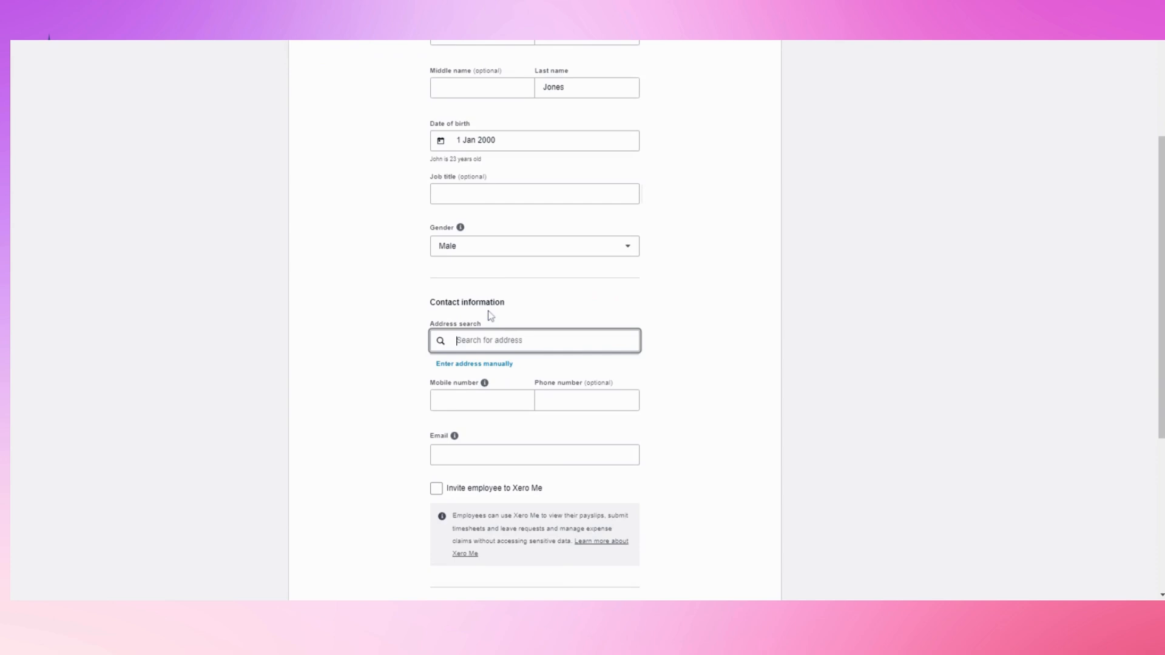
left_click(419, 322)
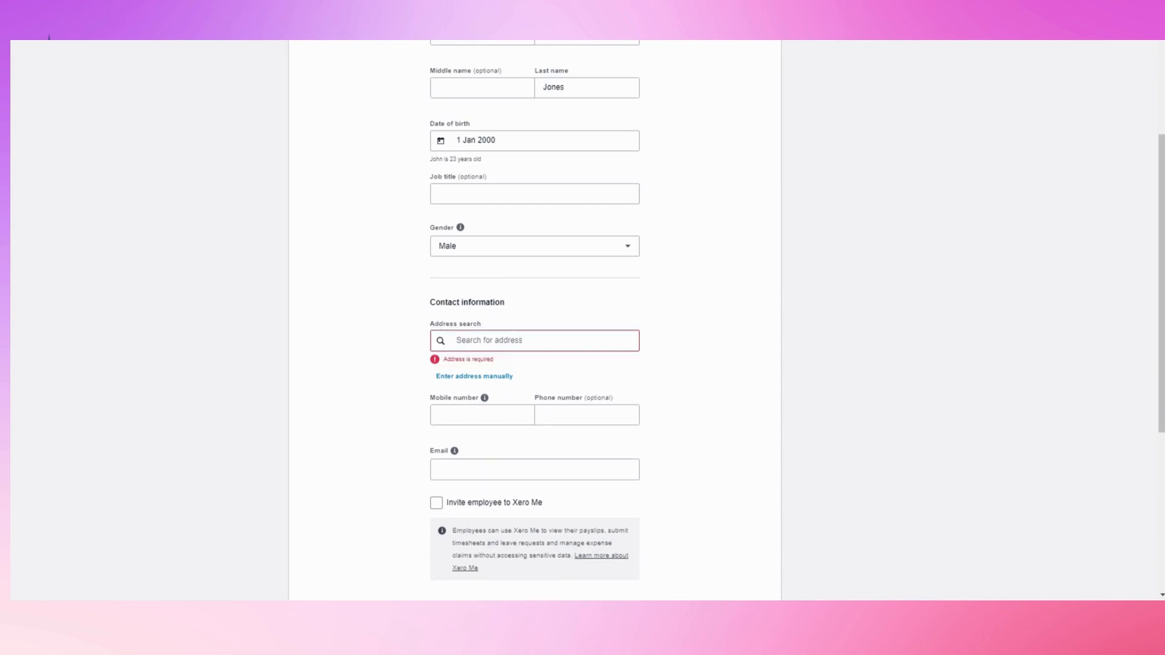
left_click(471, 331)
type("other street")
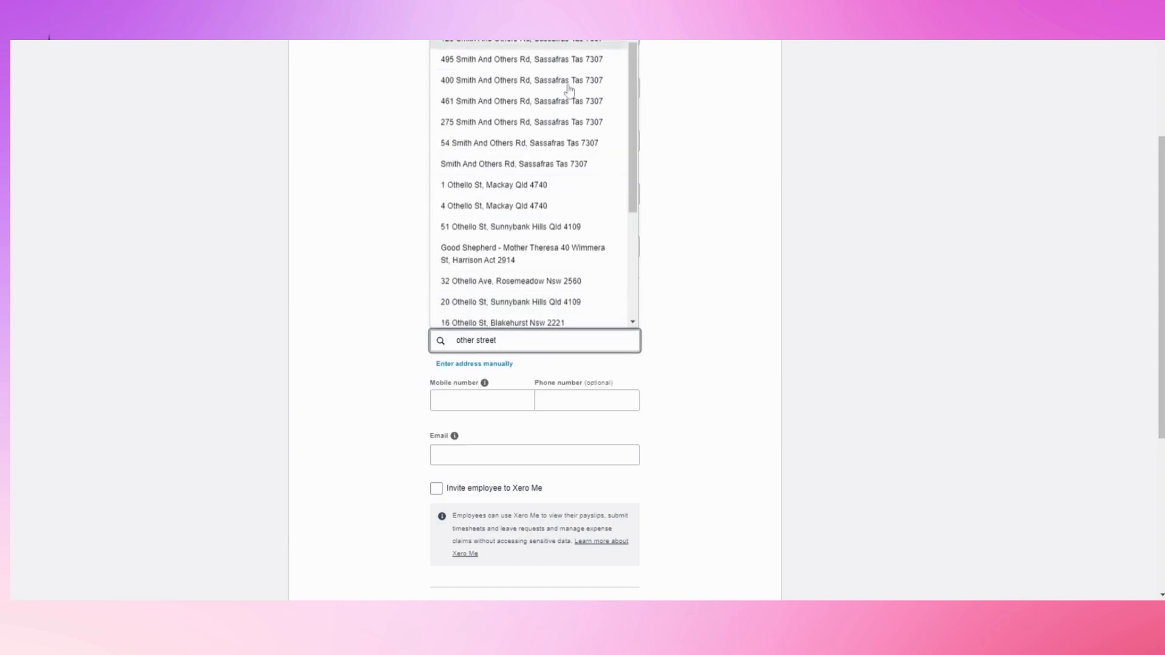
type("1")
left_click(520, 332)
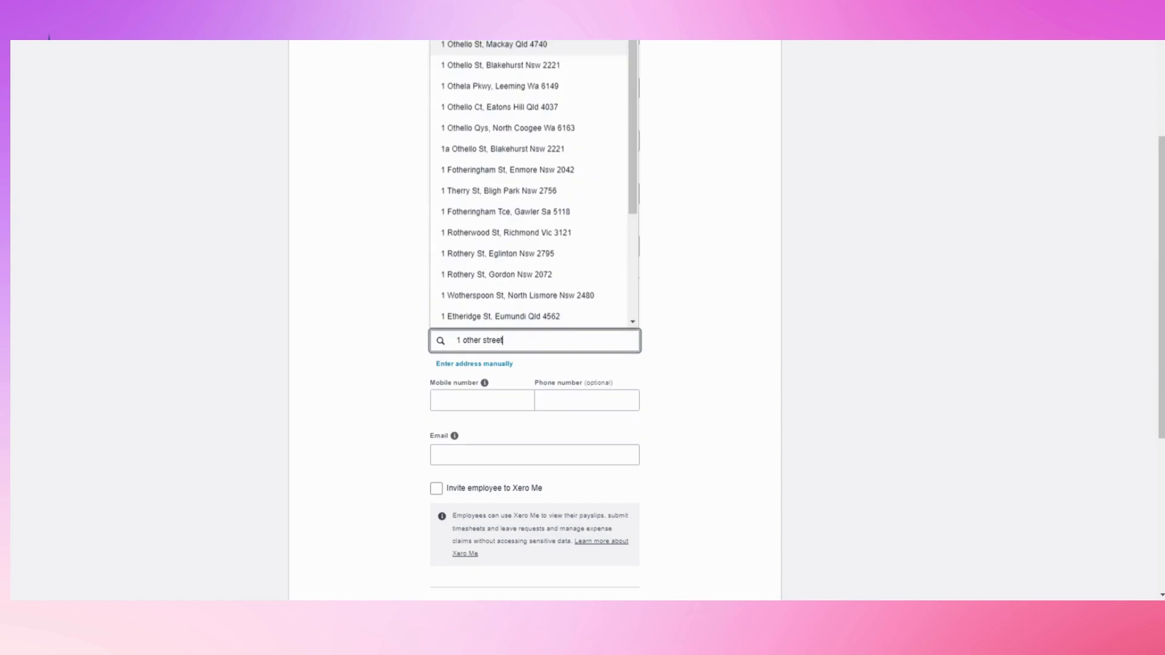
type(", other")
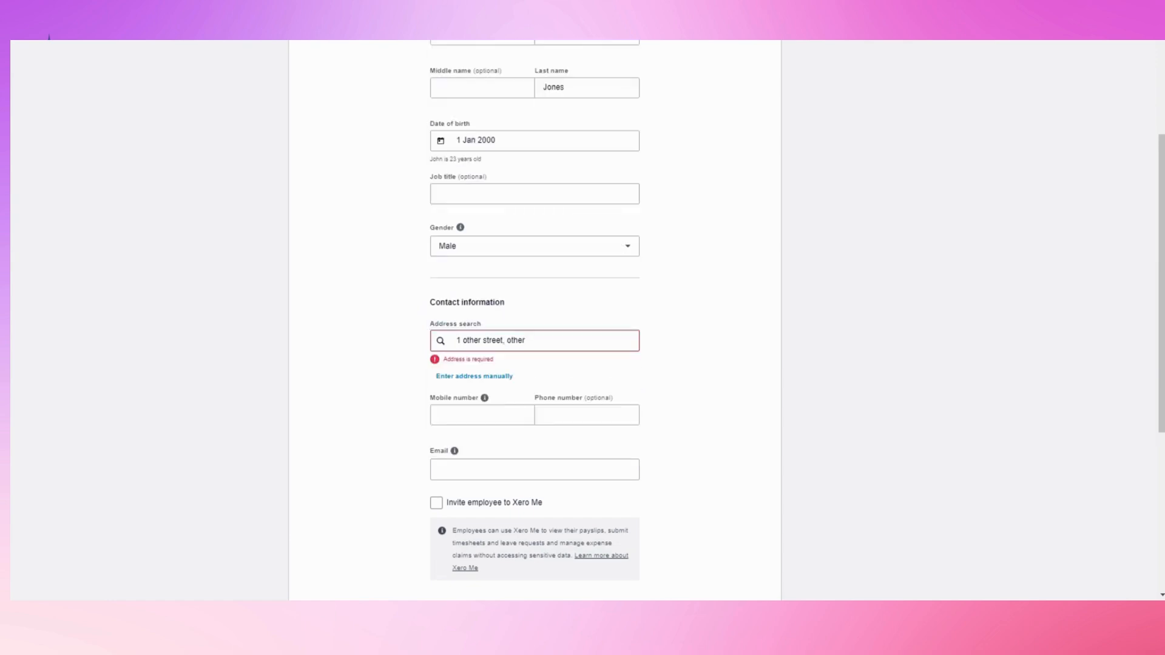
left_click(368, 339)
scroll(401, 410, "down", 1)
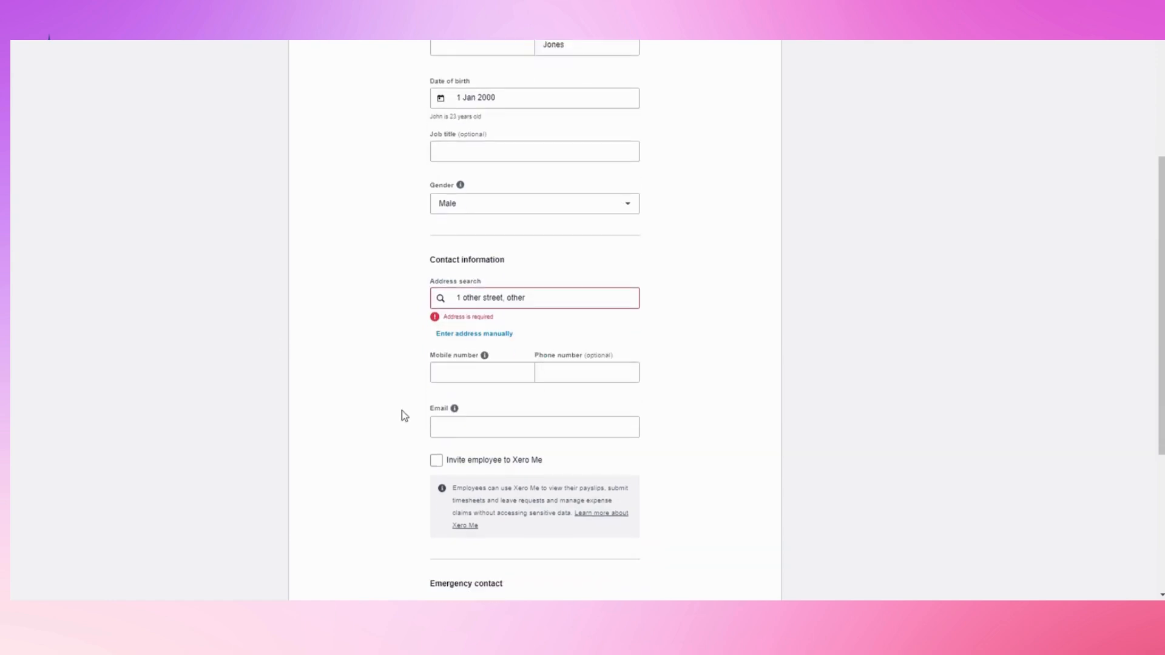
Enter the street address and suburb manually, with state New South Wales and postcode 2000
left_click(474, 311)
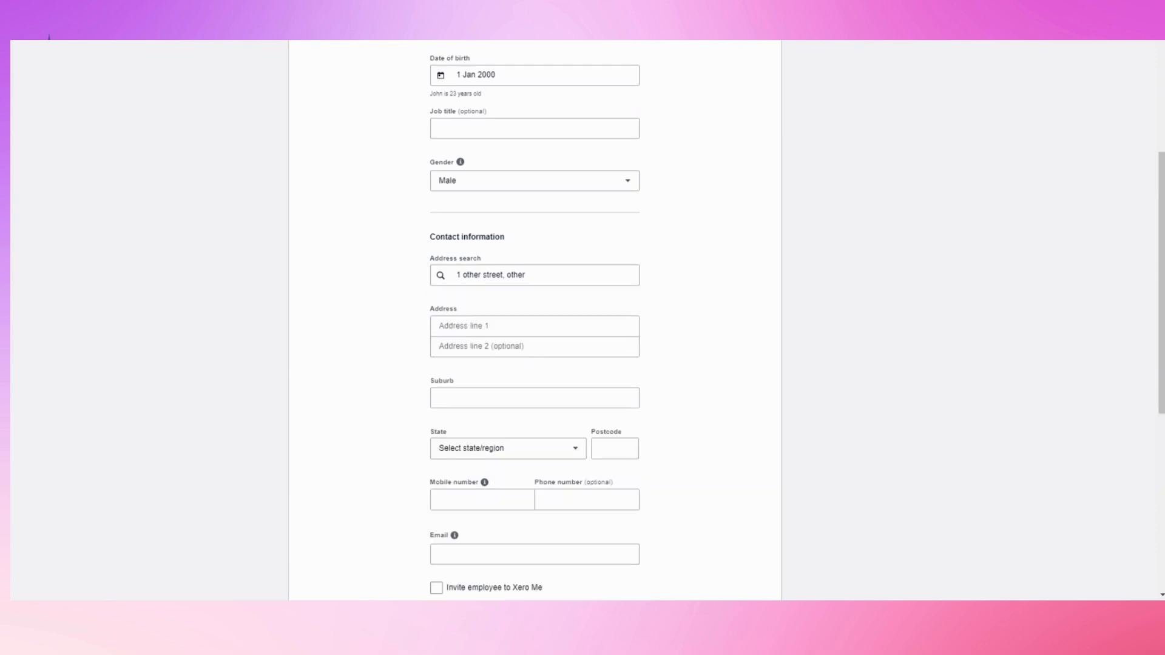
left_click(519, 273)
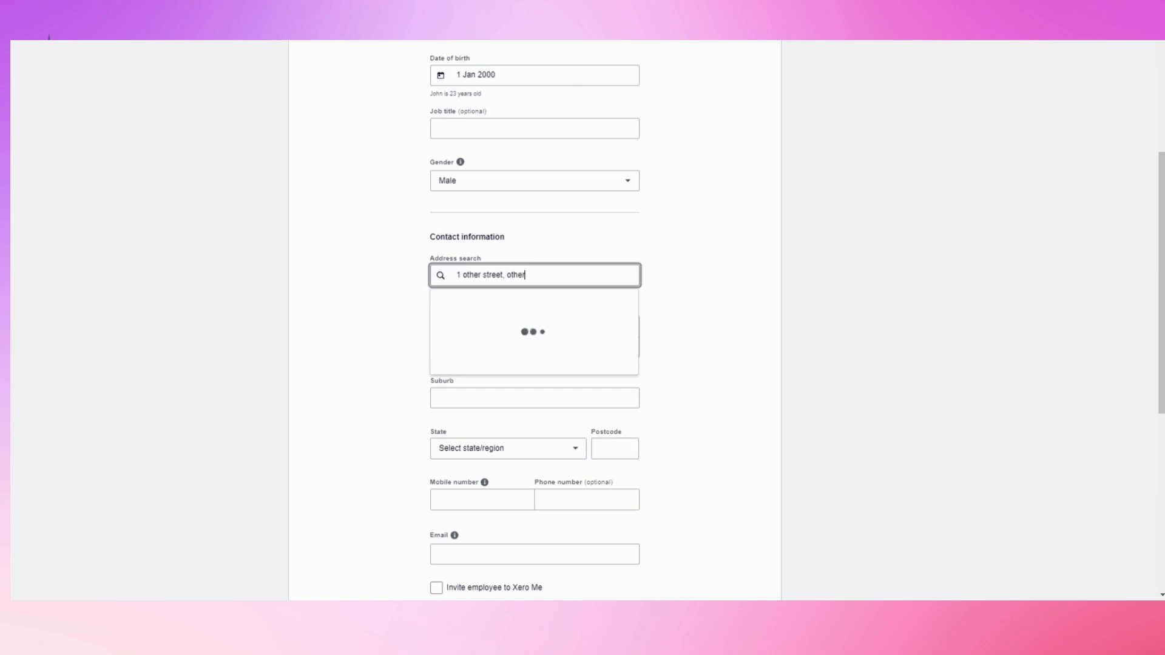
left_click(426, 276)
left_click(476, 327)
type("1 Oth")
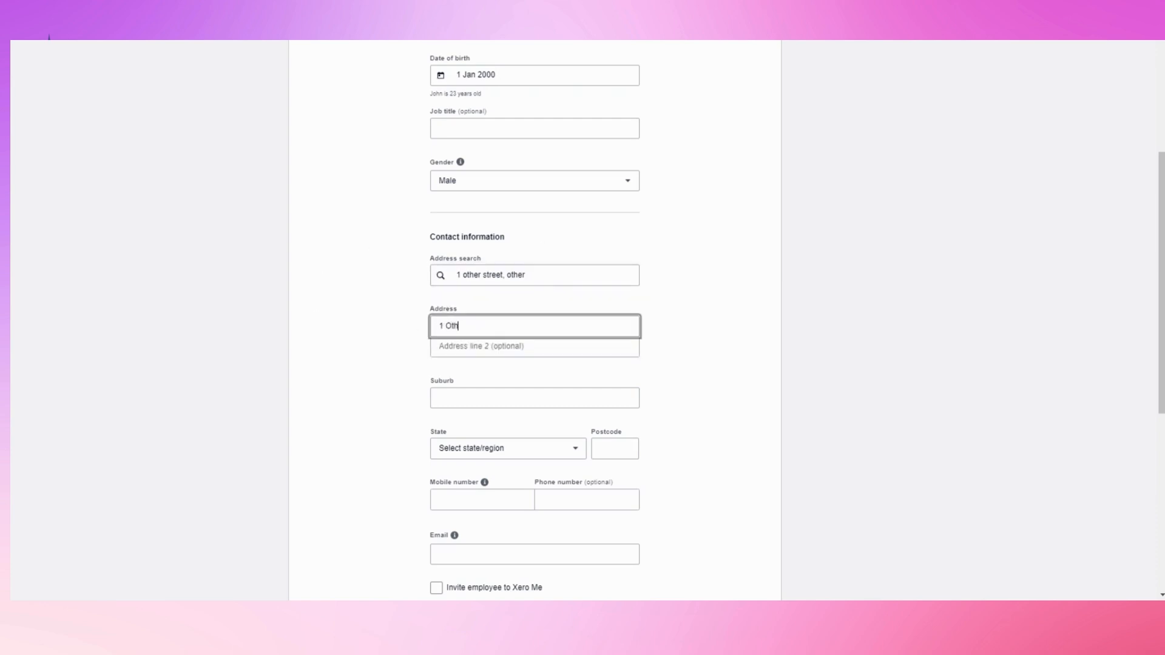
type("er Street")
key("Tab")
type("Other")
key("Tab")
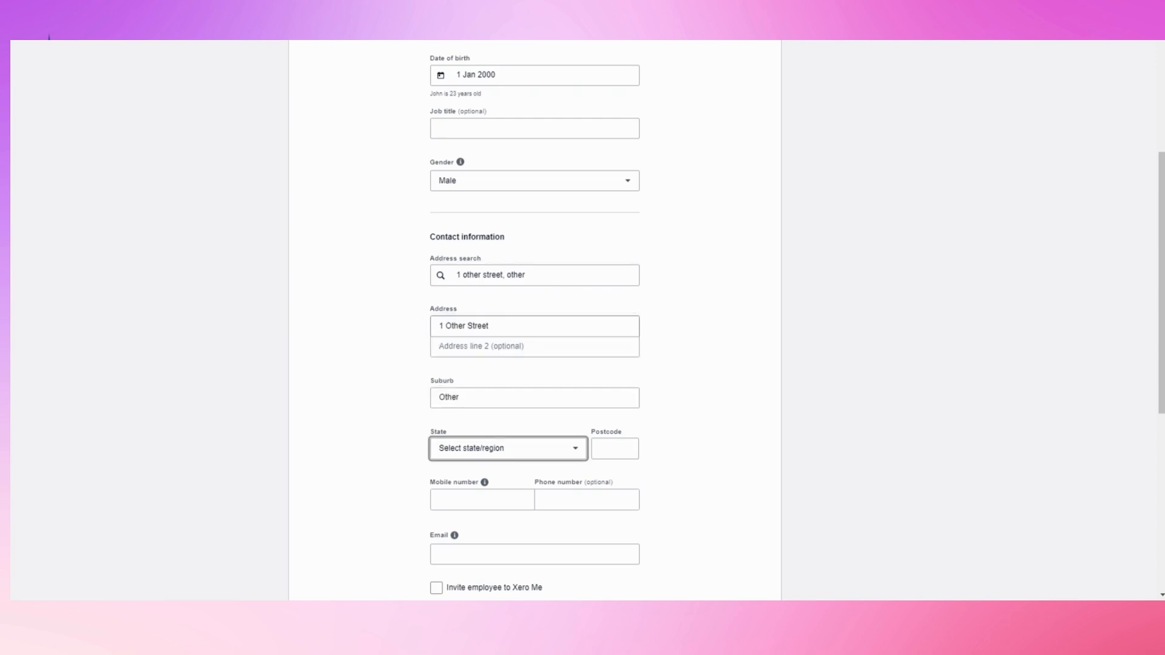
left_click(504, 452)
left_click(494, 290)
key("Tab")
type("20")
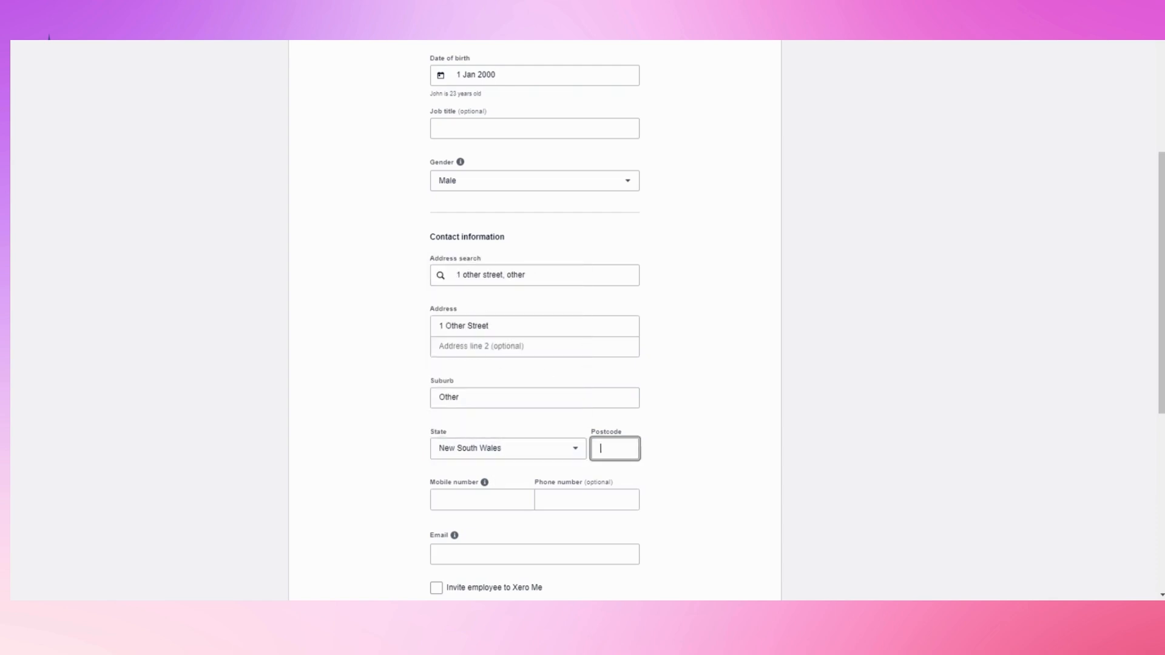
type("00")
key("Tab")
Fill in the employee's email, leave the Xero Me invite unticked, and save the details
scroll(389, 379, "down", 2)
left_click(388, 379)
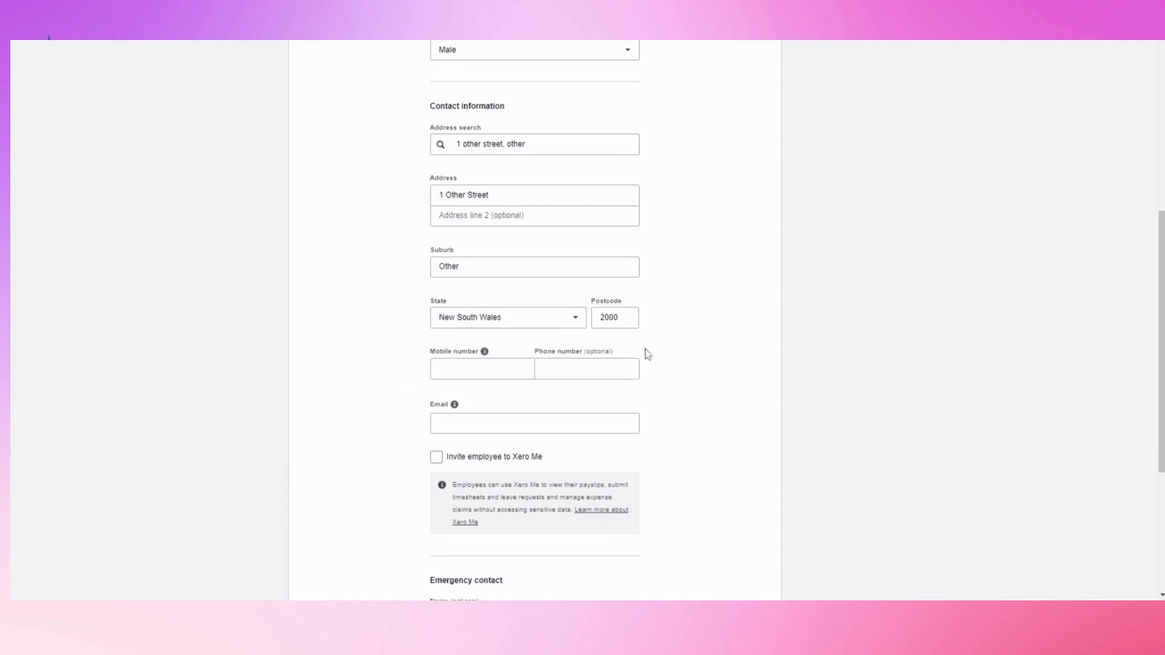
scroll(483, 390, "down", 1)
left_click(488, 363)
type("othe")
mouse_move(456, 344)
type("r@other.com.au")
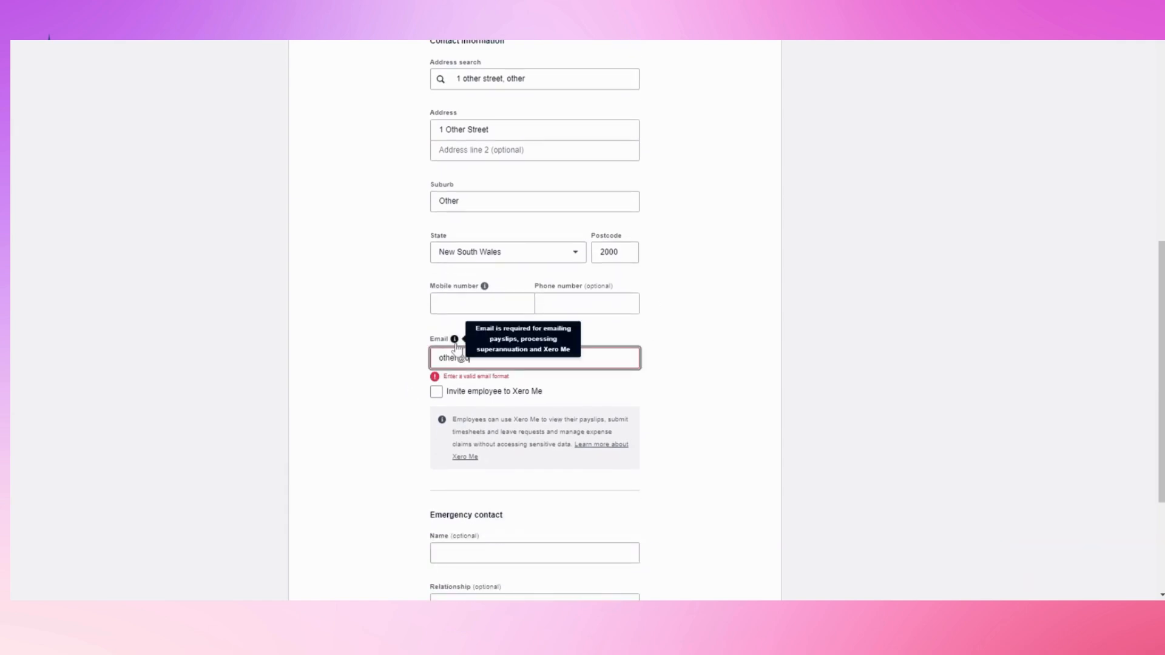
key("Tab")
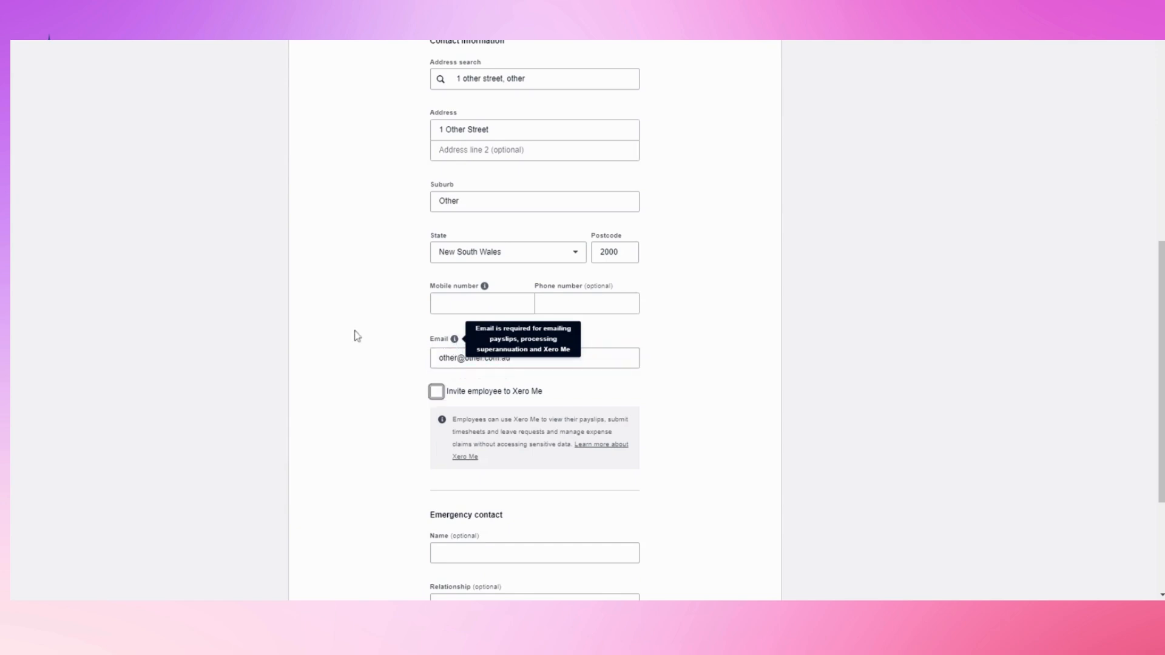
left_click(349, 364)
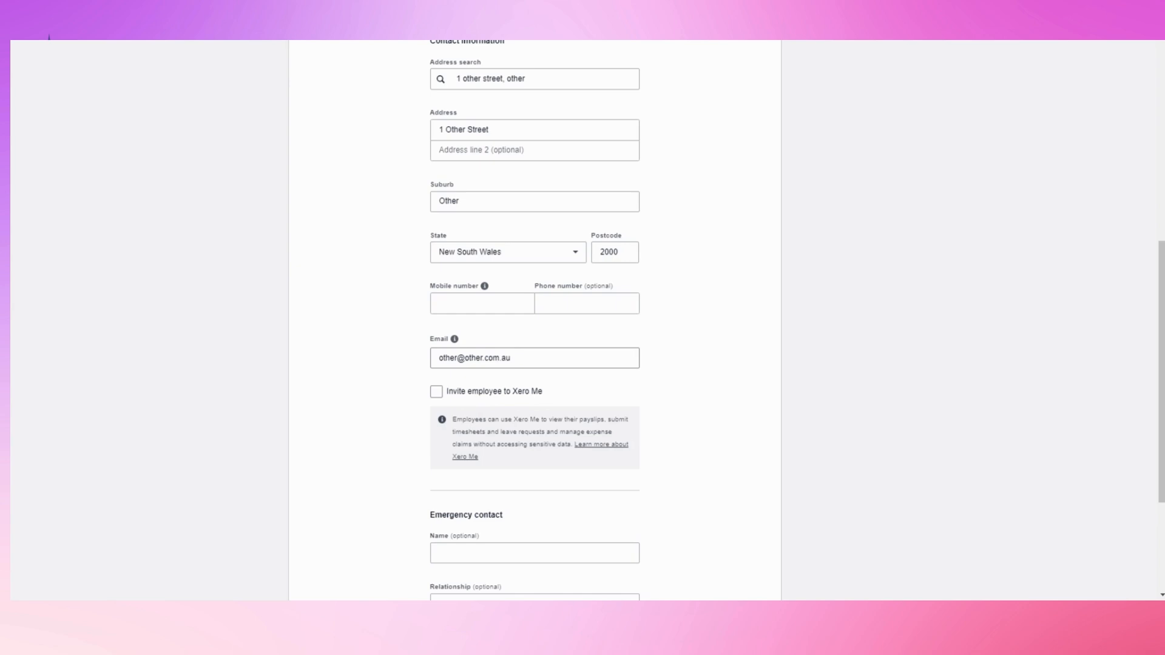
left_click(436, 392)
left_click(437, 395)
scroll(487, 416, "down", 3)
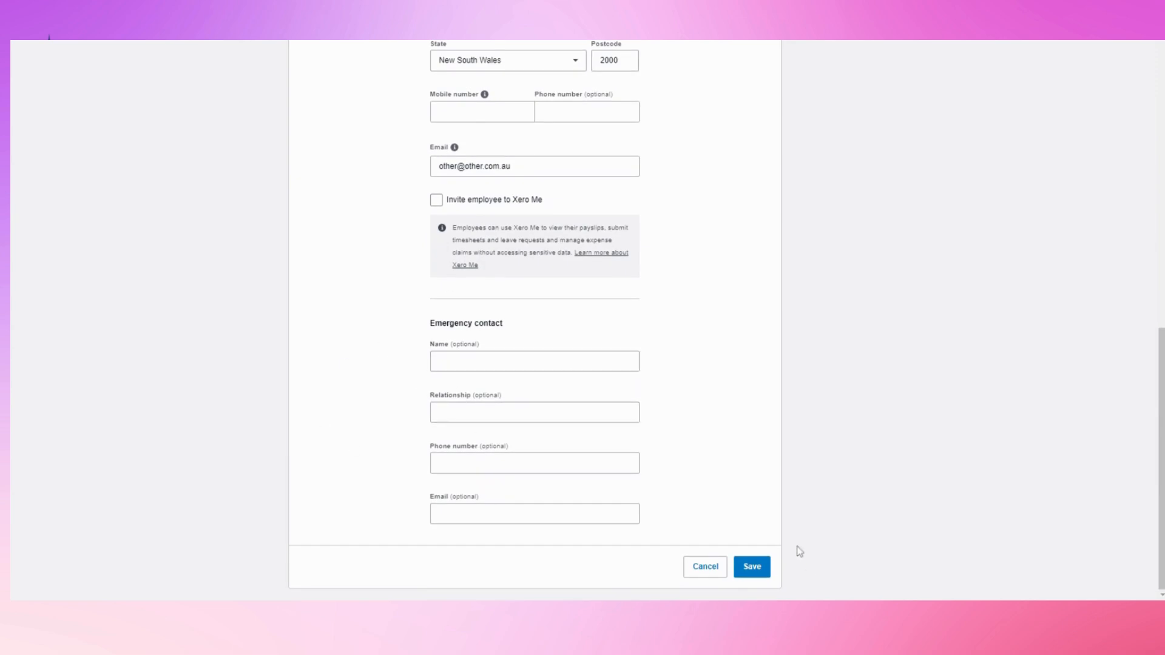
left_click(752, 567)
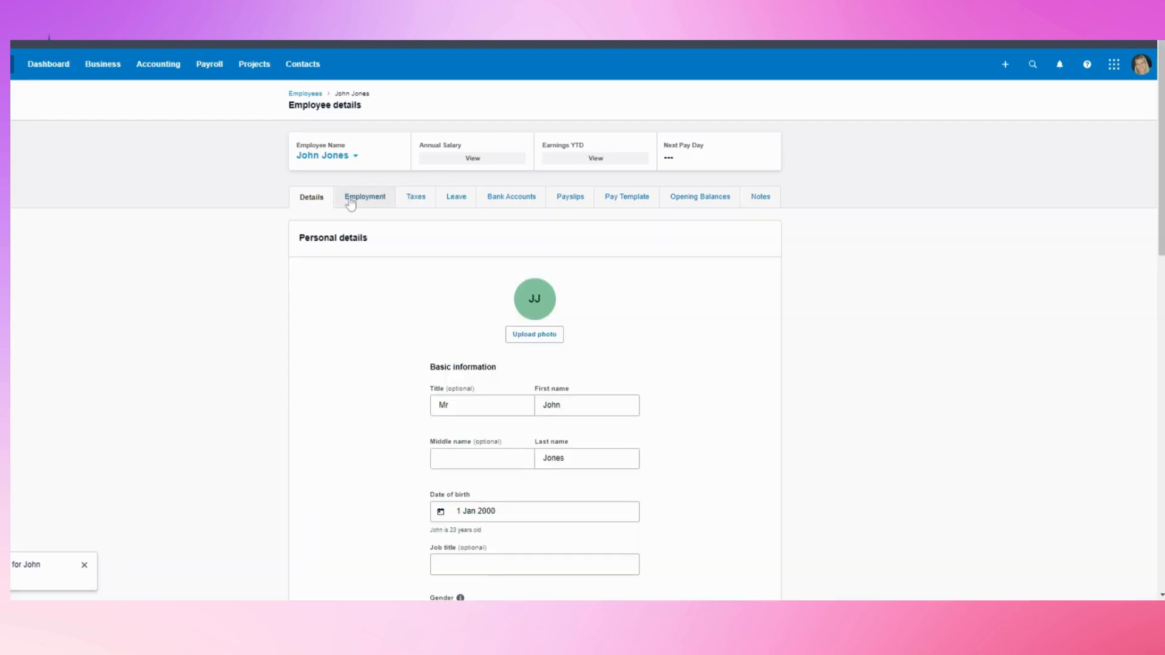
On the Employment tab, set the employment type to Employee and list the income types
left_click(349, 204)
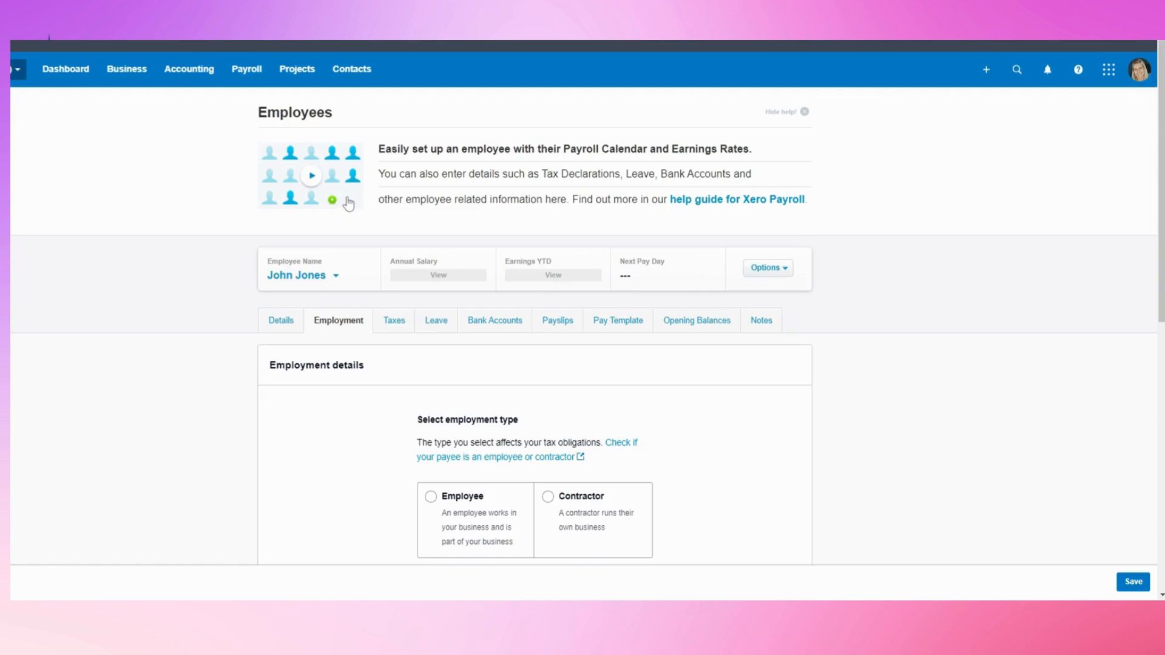
scroll(350, 204, "down", 3)
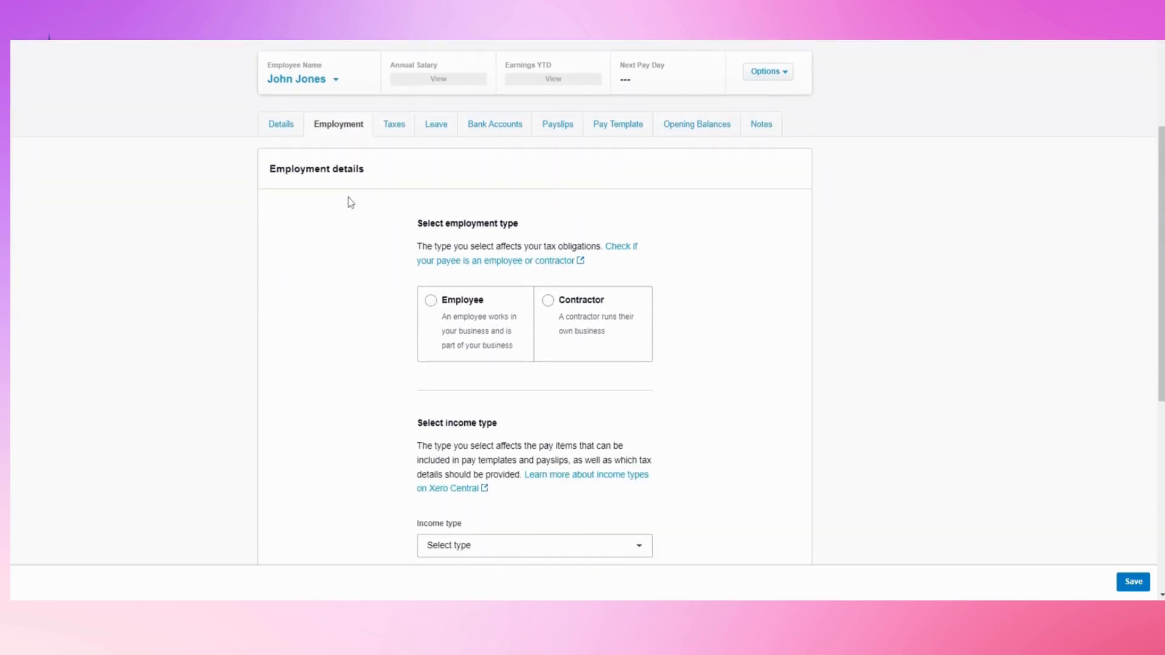
left_click(430, 301)
scroll(434, 340, "down", 3)
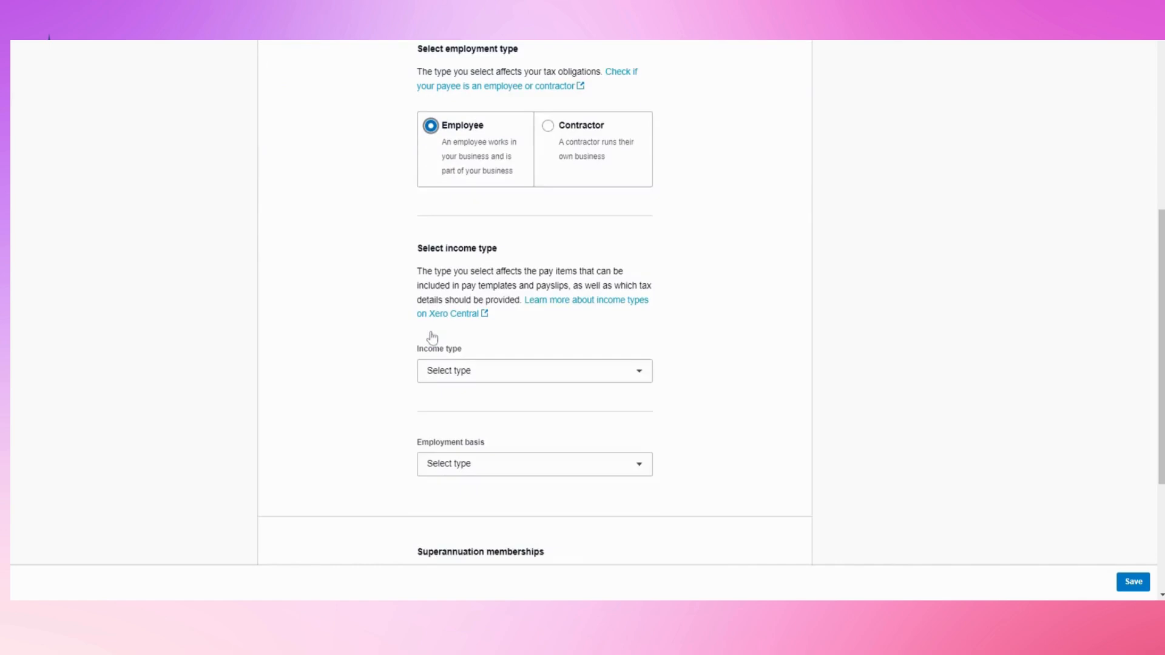
left_click(449, 347)
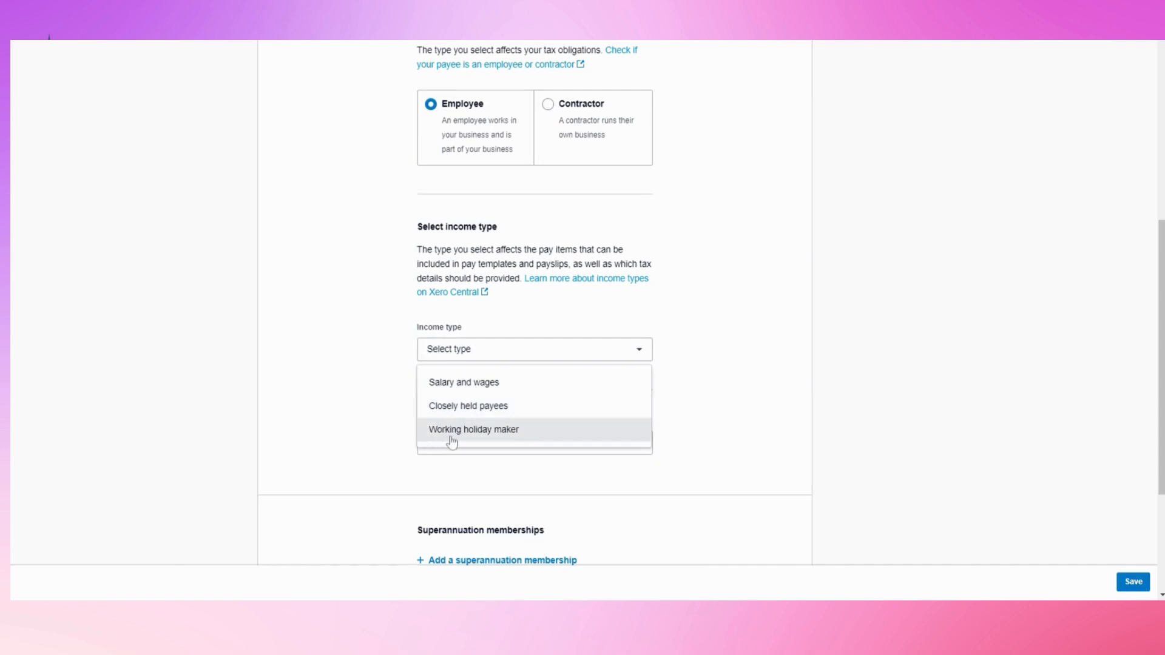
Set income type Salary and wages, Full-time basis, and start date 1 May 2023
left_click(446, 391)
scroll(394, 403, "down", 2)
left_click(461, 312)
left_click(447, 343)
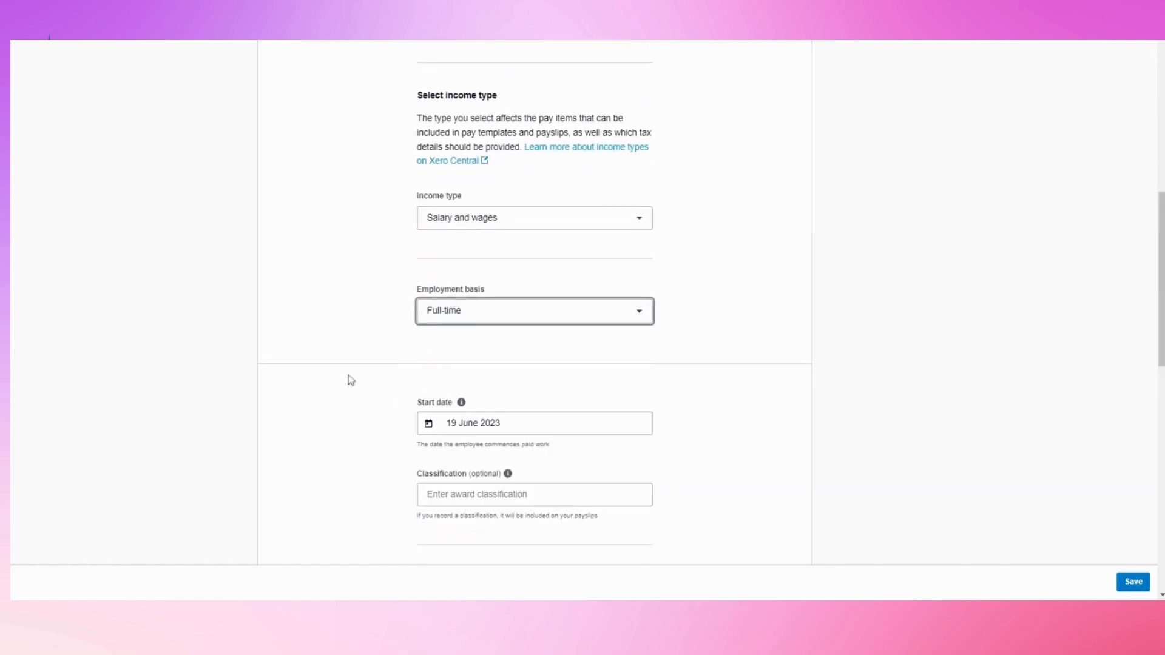
scroll(348, 380, "down", 2)
left_click(485, 293)
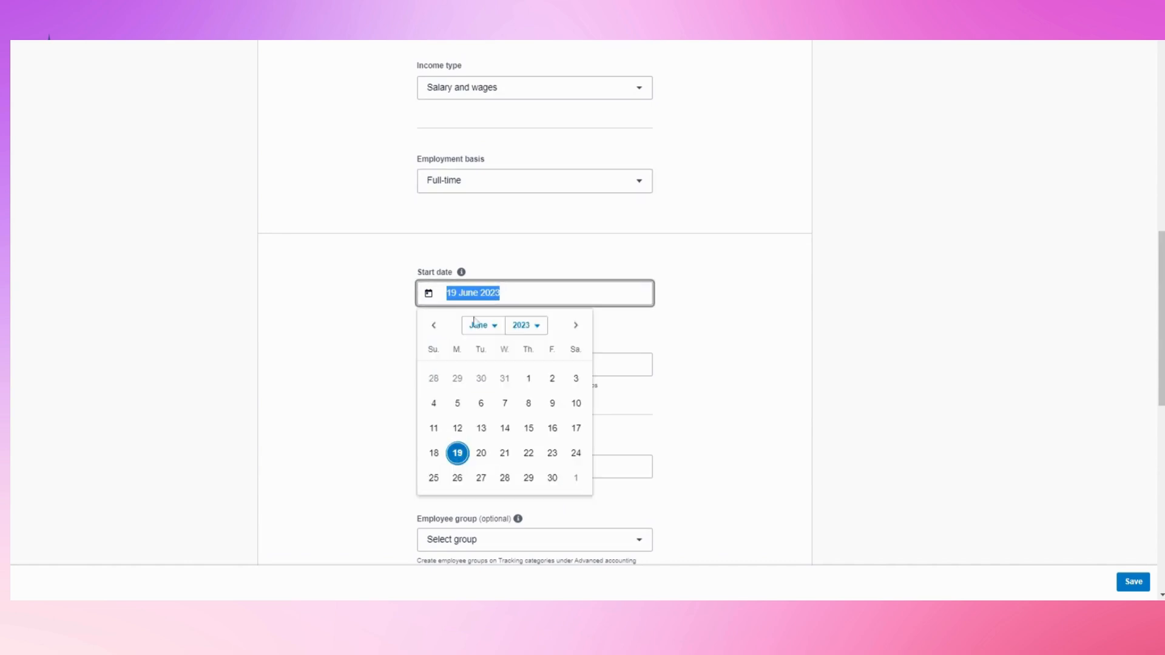
left_click(435, 326)
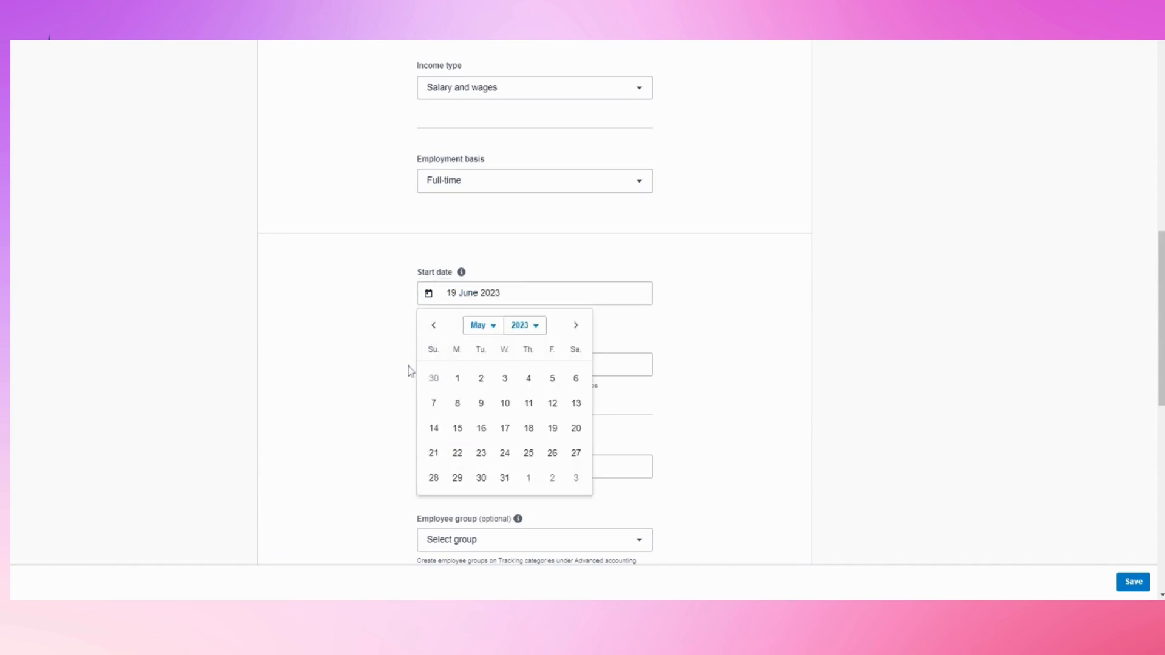
left_click(458, 379)
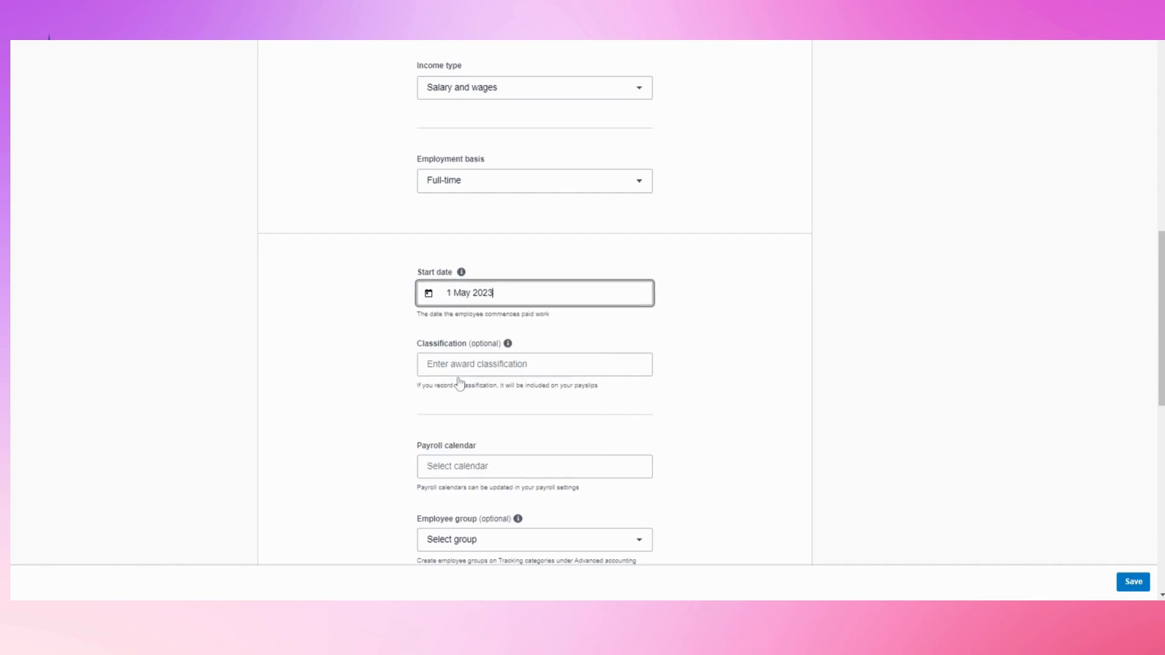
Assign the Weekly Calendar payroll calendar and the New South Wales holiday group
scroll(541, 289, "down", 1)
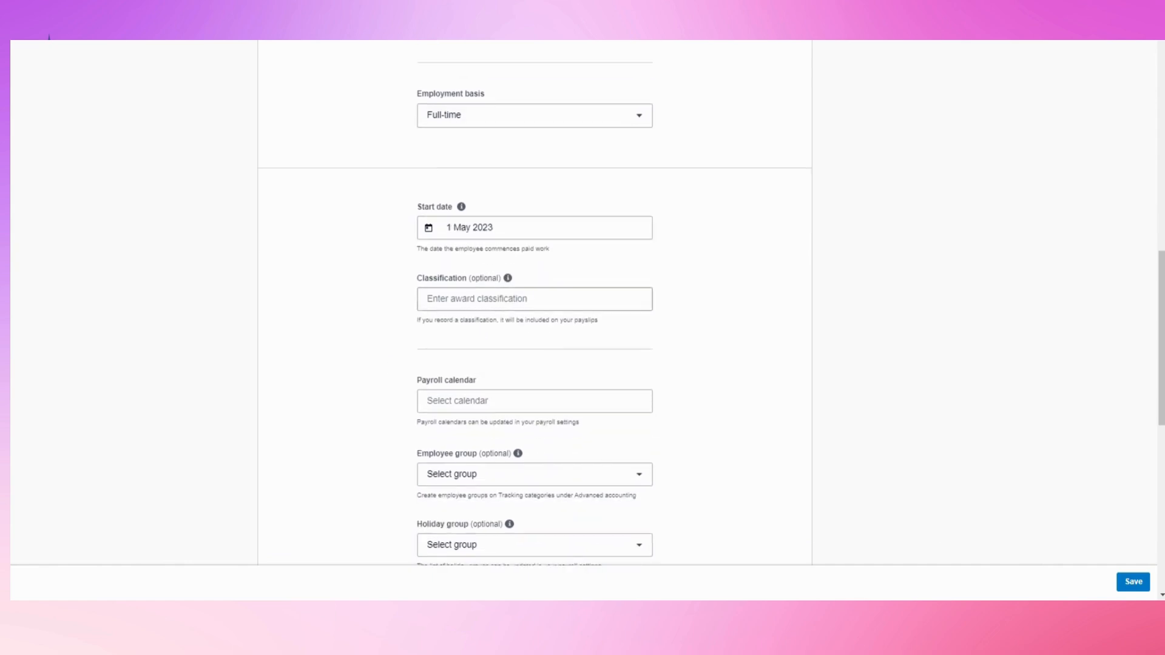
scroll(489, 320, "down", 1)
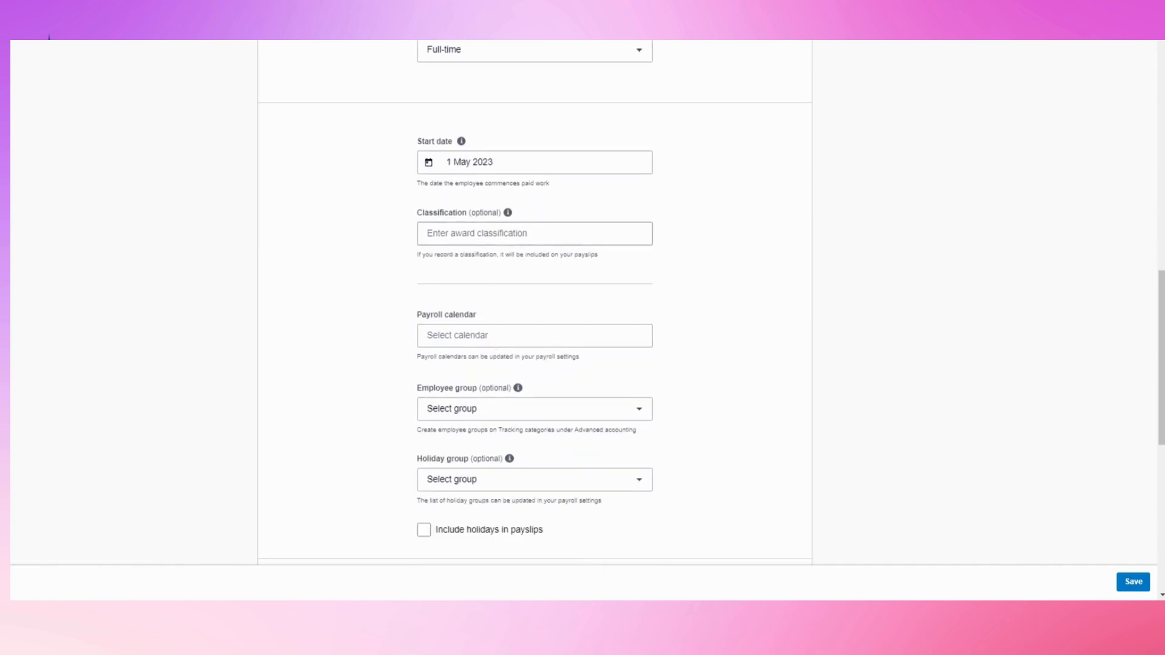
left_click(427, 336)
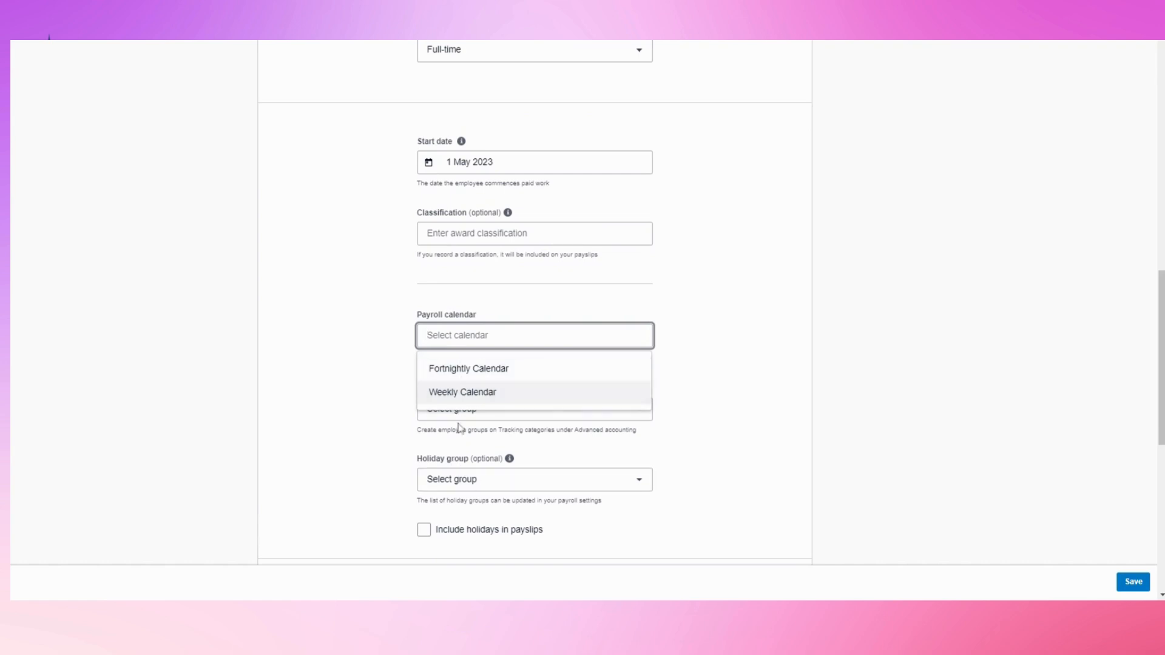
left_click(462, 393)
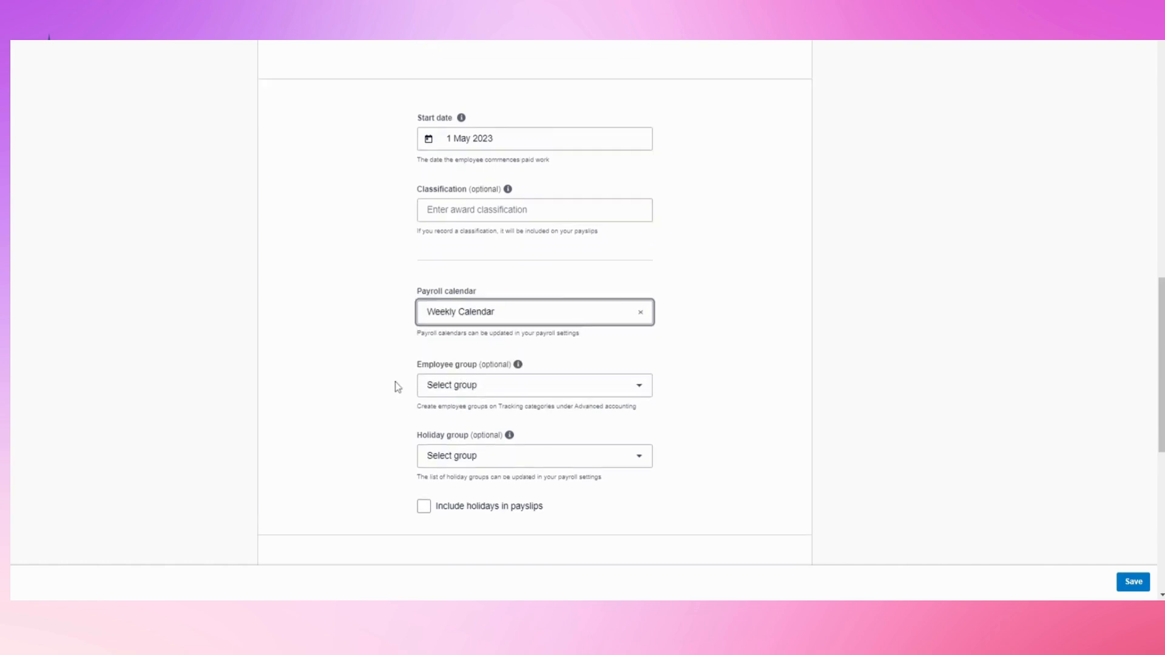
scroll(398, 387, "down", 2)
left_click(429, 279)
left_click(446, 277)
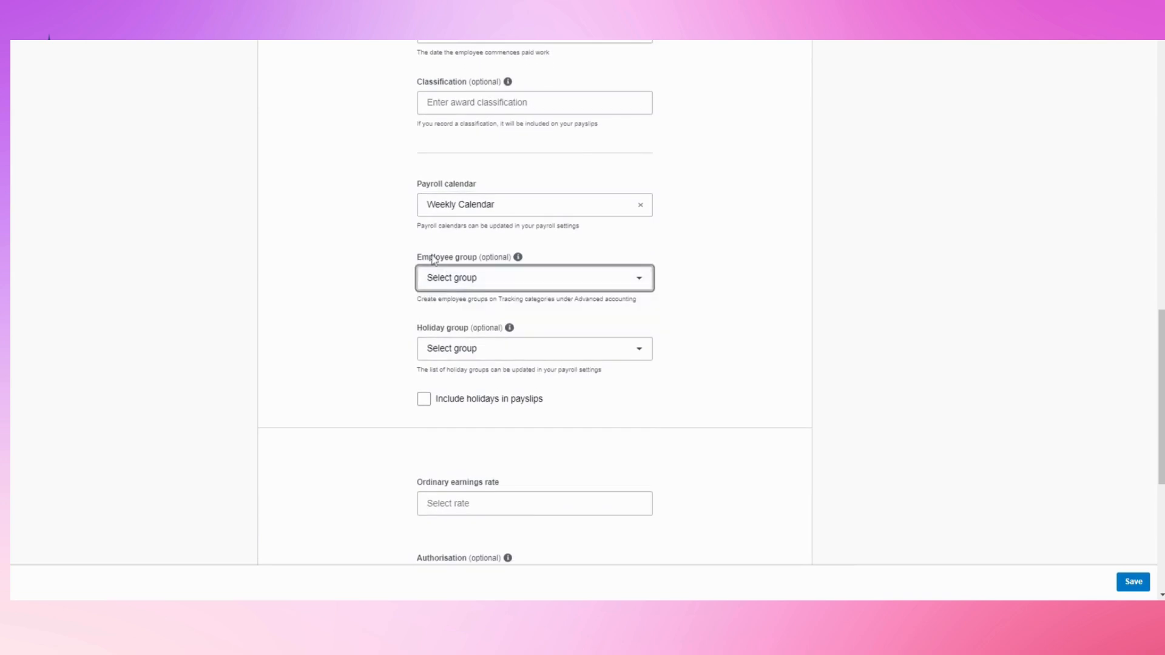
left_click(442, 354)
left_click(444, 355)
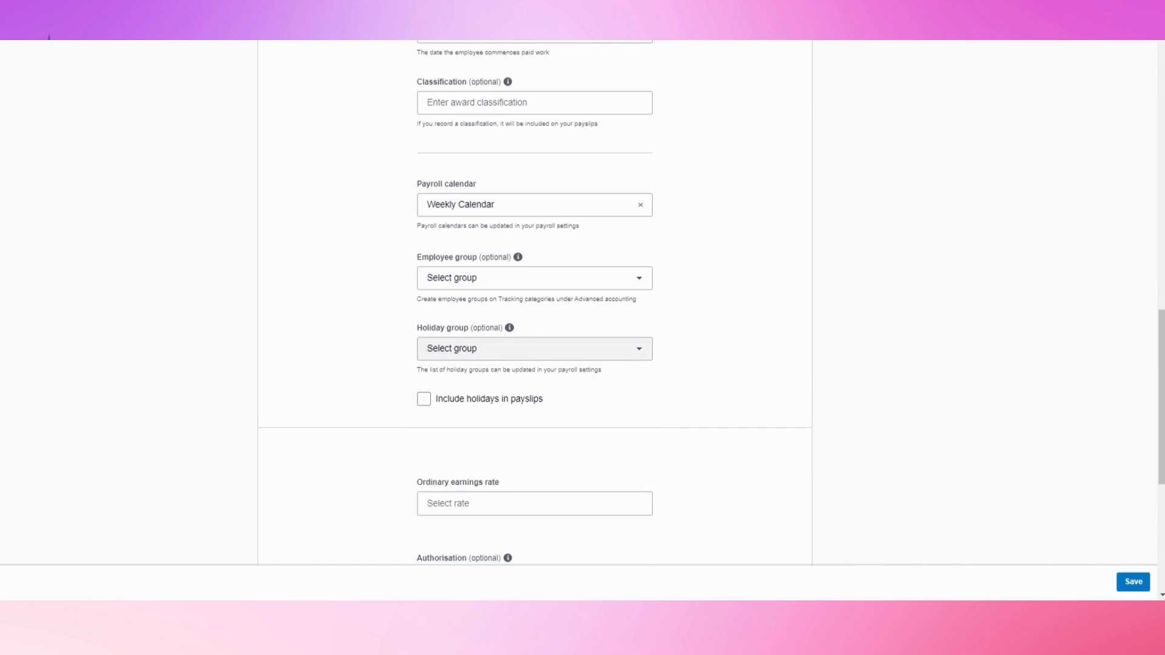
left_click(446, 356)
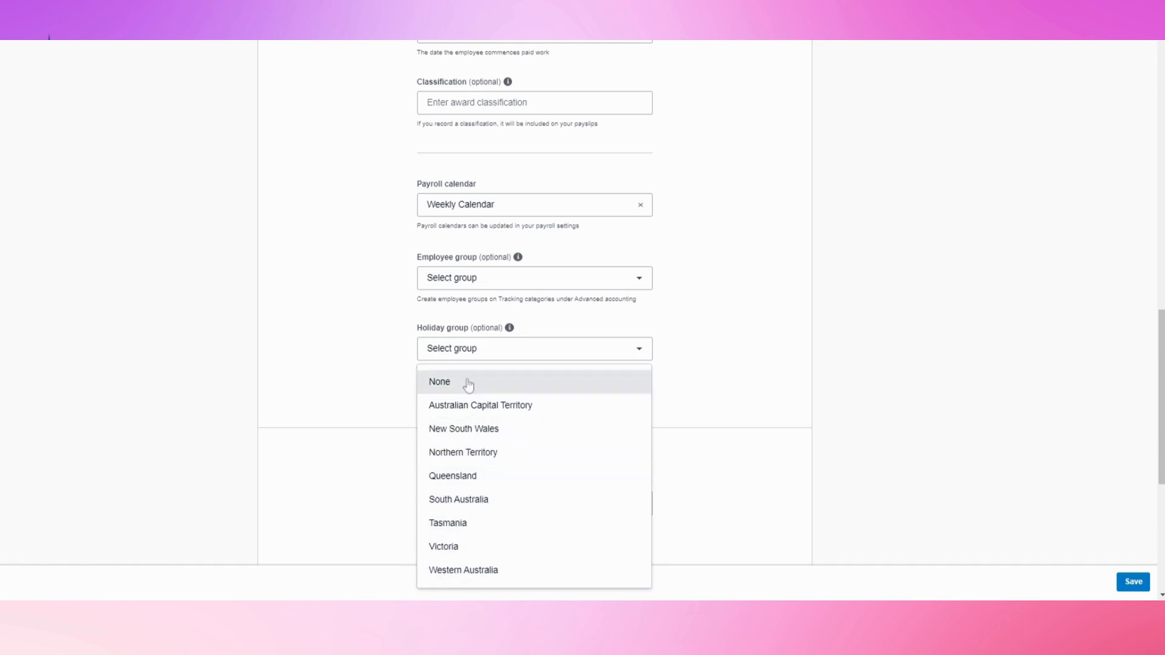
left_click(459, 429)
Include public holidays in payslips and set the ordinary earnings rate to Ordinary Hours
scroll(408, 412, "down", 1)
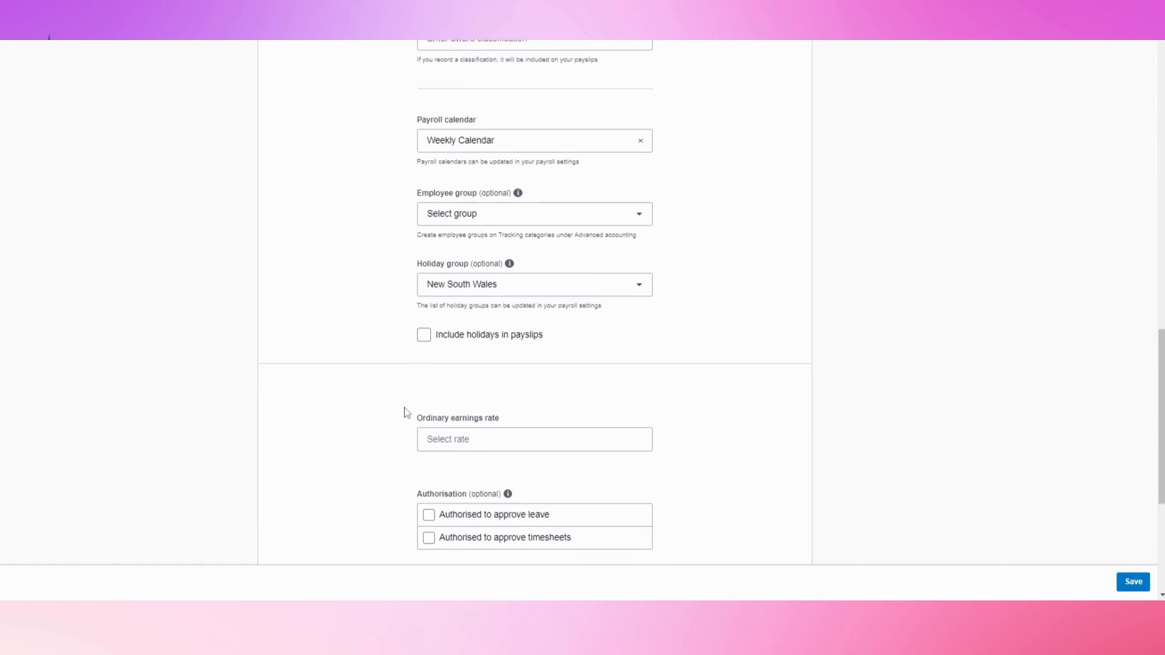
scroll(554, 338, "down", 1)
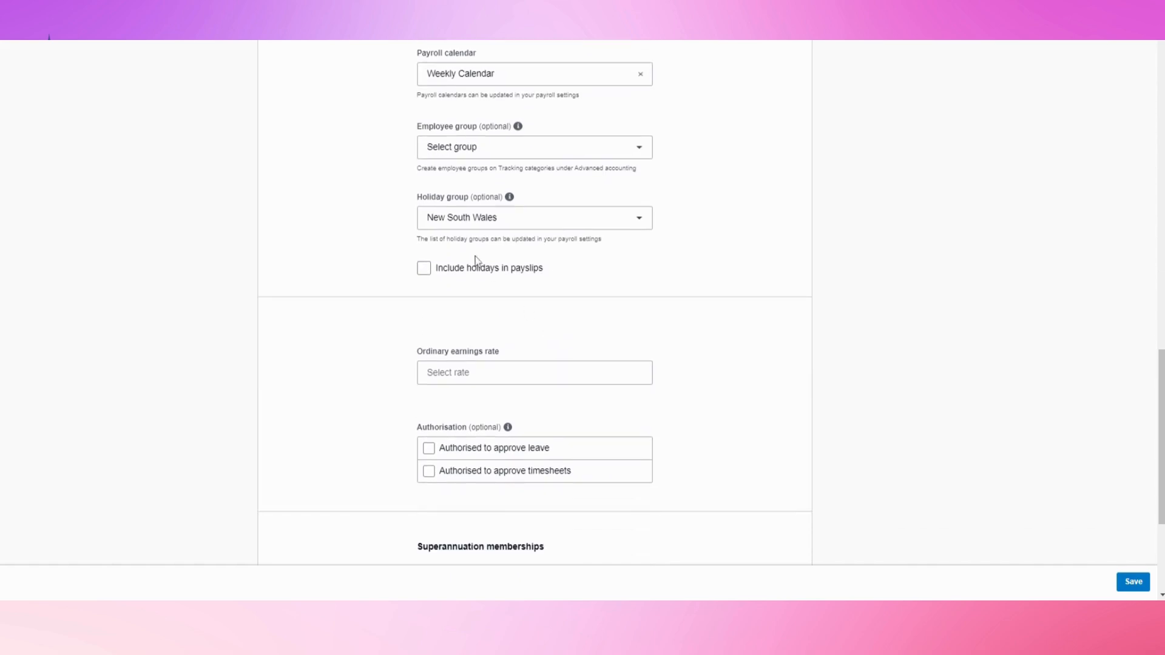
left_click(433, 273)
scroll(518, 391, "down", 2)
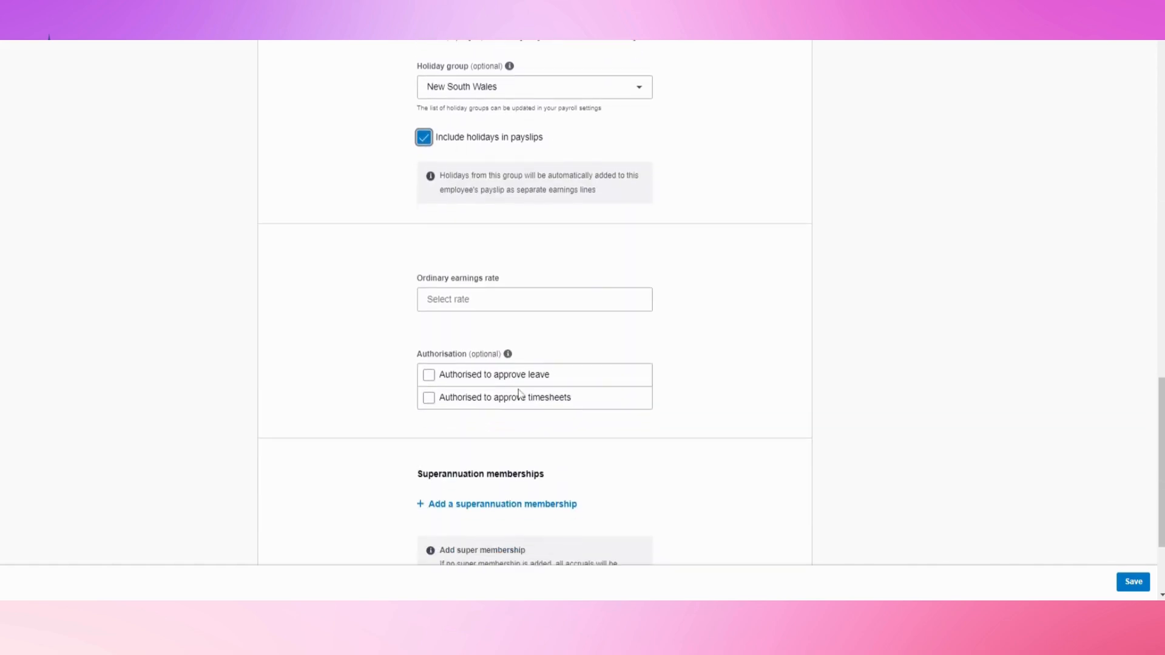
scroll(518, 392, "down", 1)
left_click(431, 234)
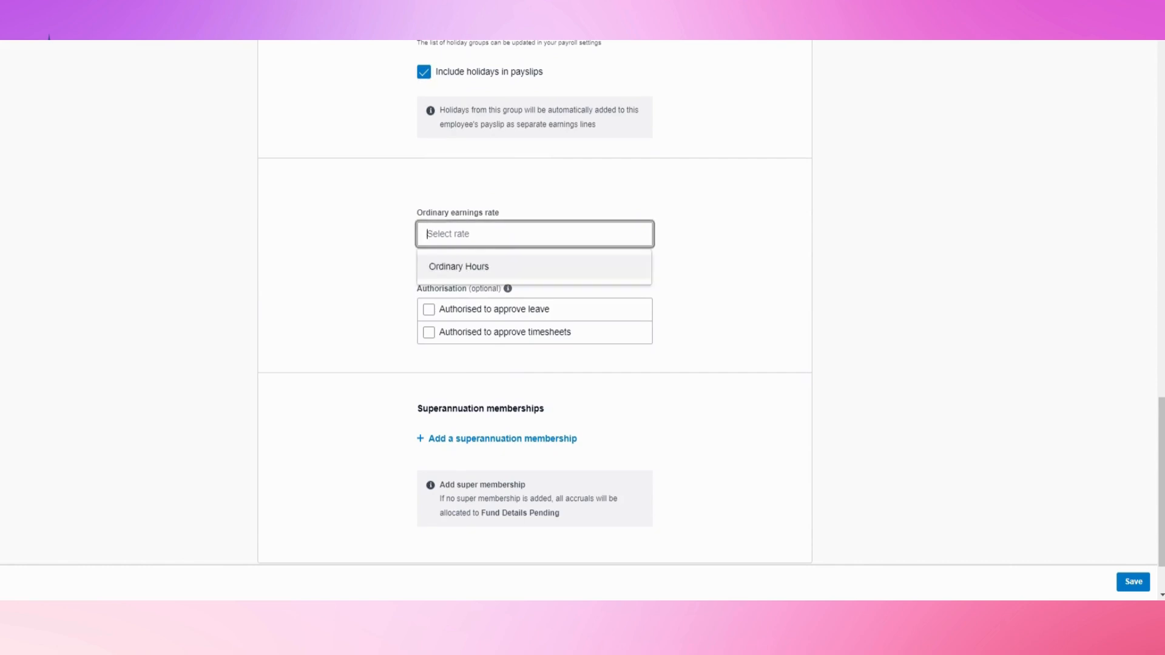
left_click(459, 270)
scroll(373, 308, "down", 1)
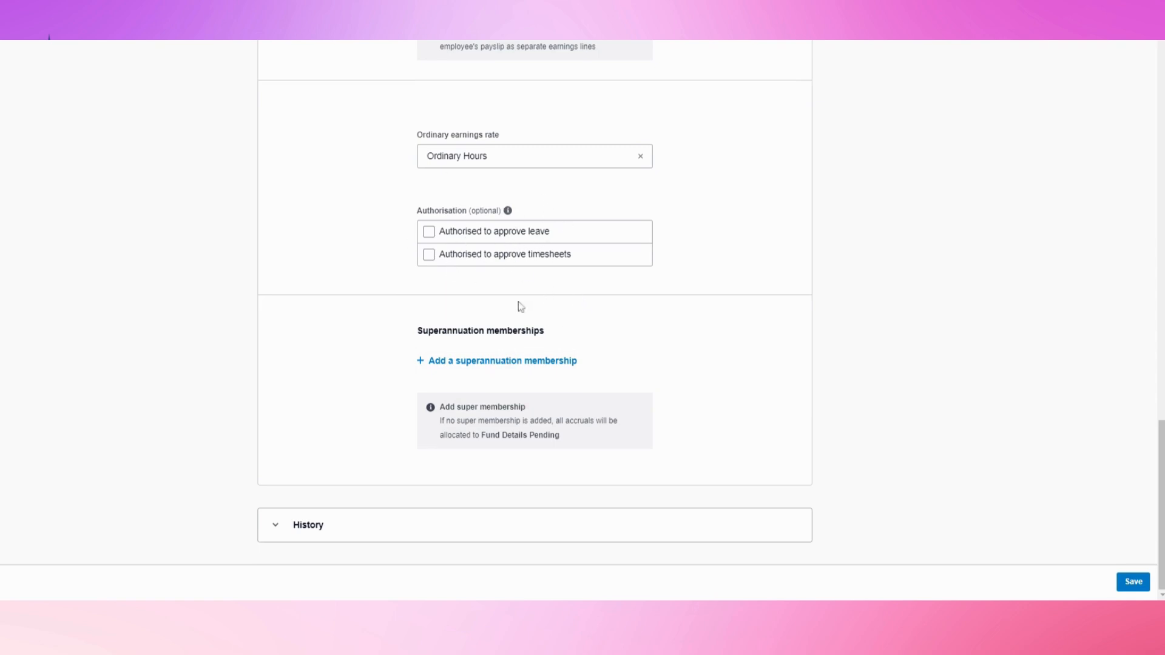
mouse_move(513, 217)
Add a HESTA Super (HESTA) superannuation membership with the employee's member number
left_click(496, 363)
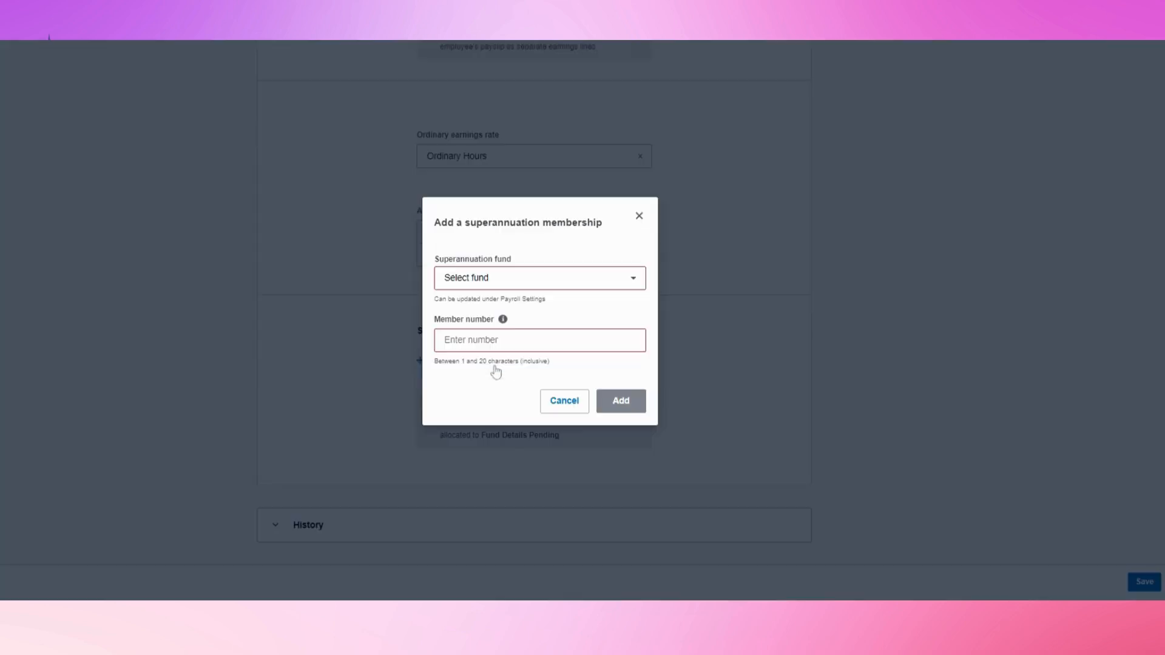
left_click(499, 284)
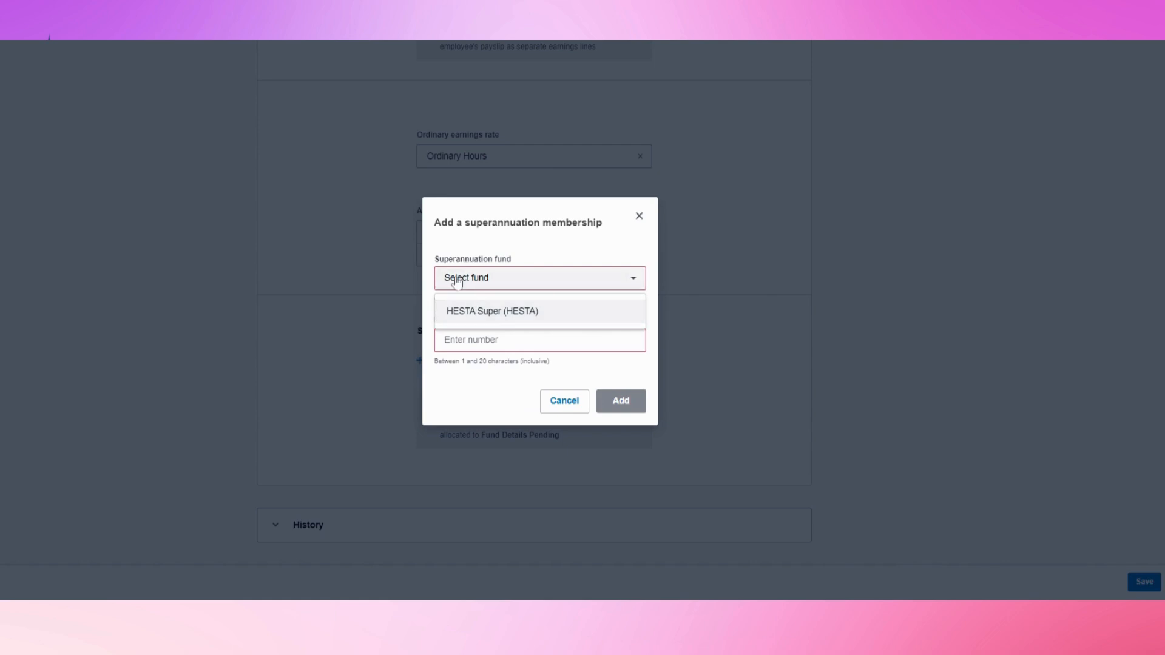
left_click(476, 315)
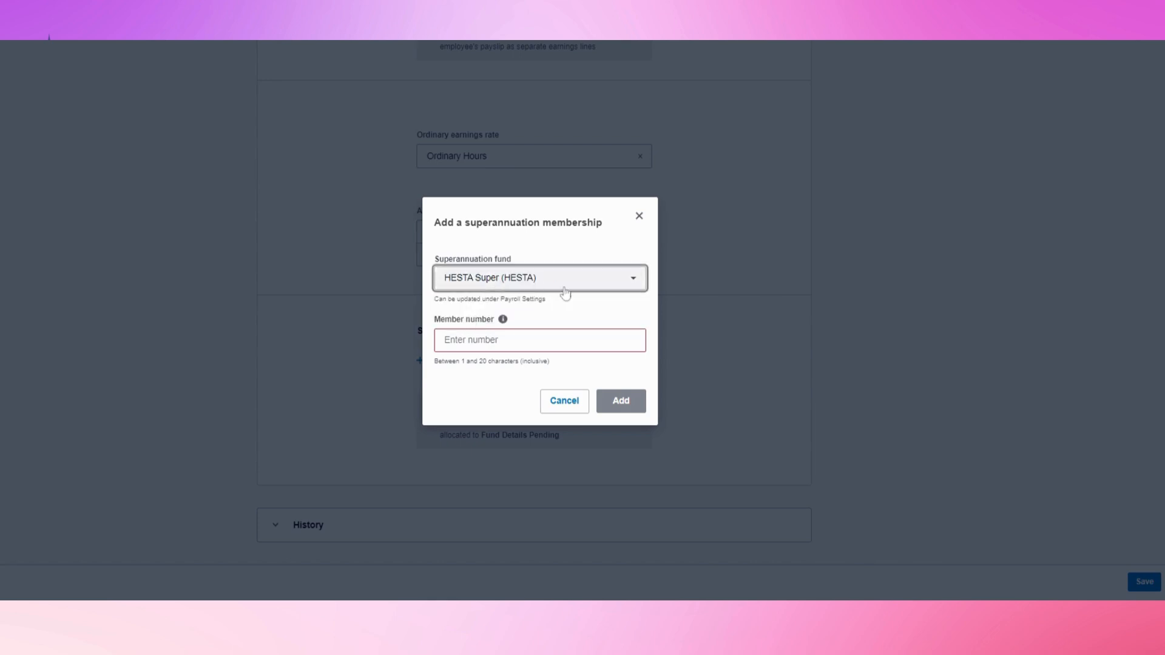
left_click(472, 341)
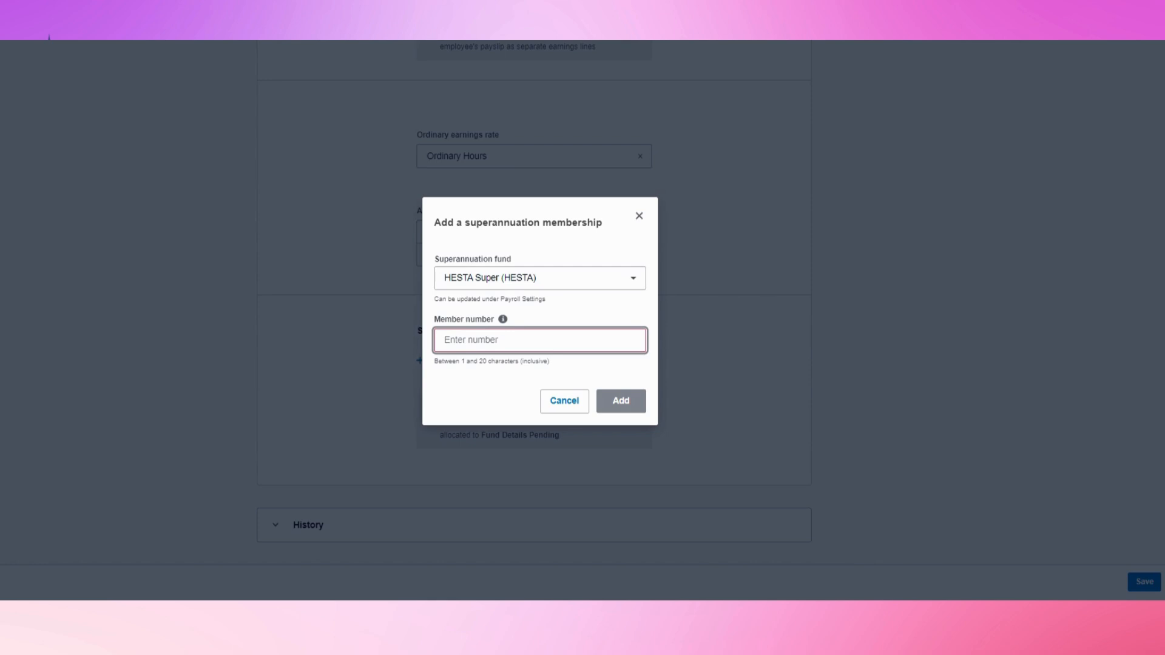
type("11111111")
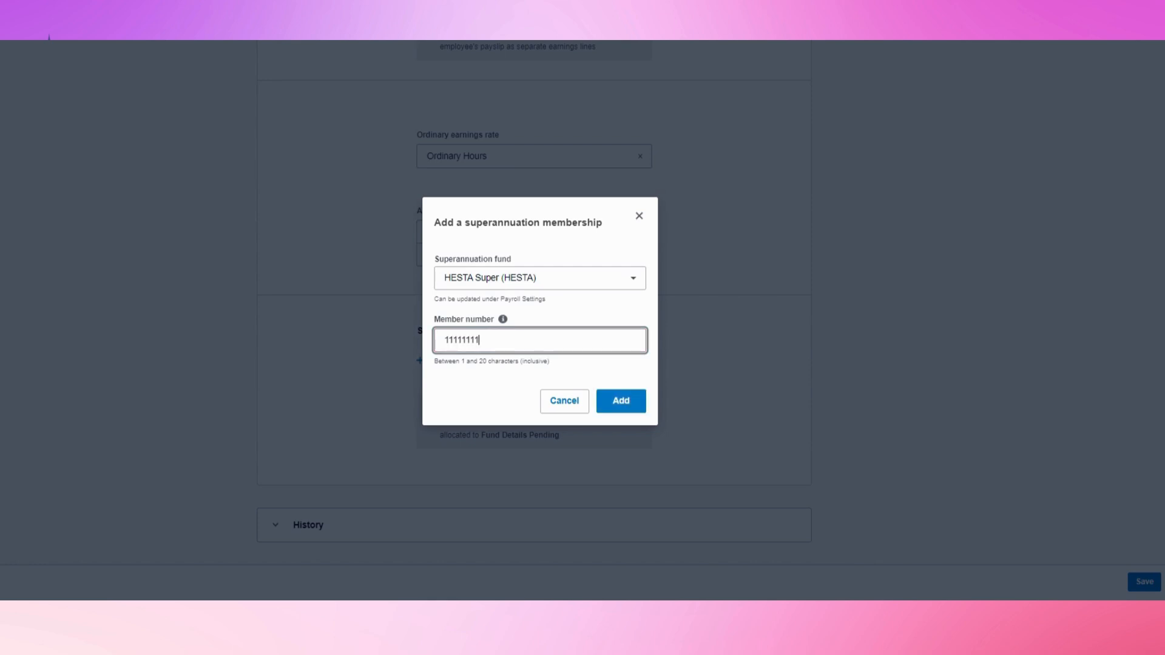
left_click(632, 401)
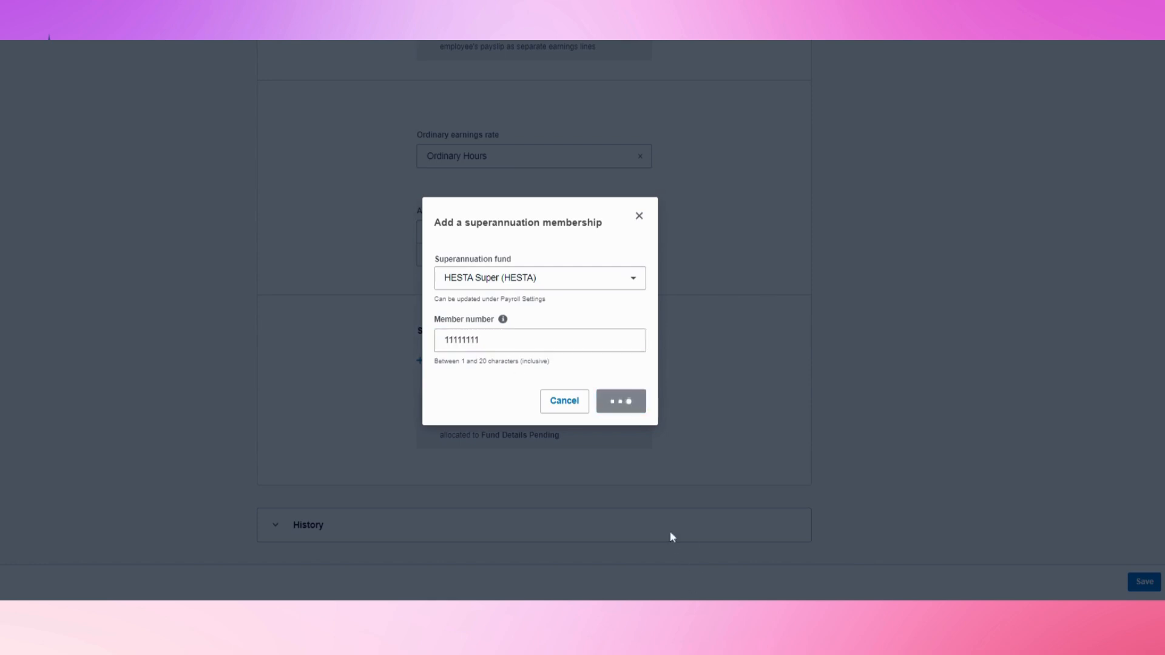
scroll(657, 474, "down", 3)
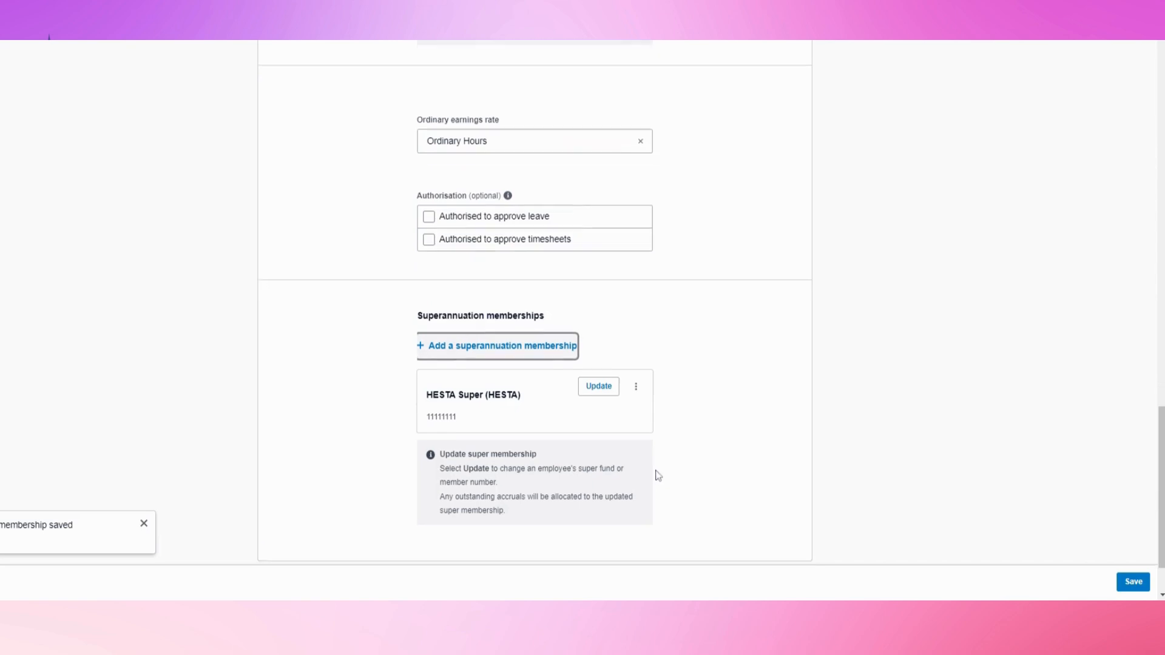
Save the employment details and expand the History panel to review every logged change
left_click(1131, 584)
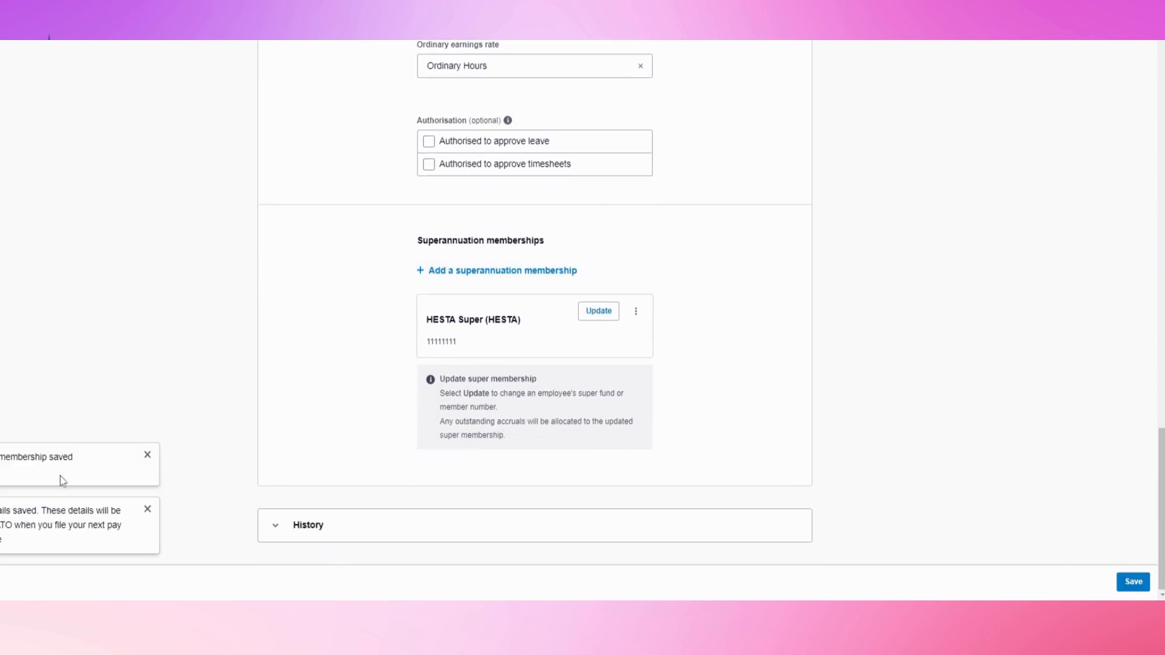
left_click(276, 525)
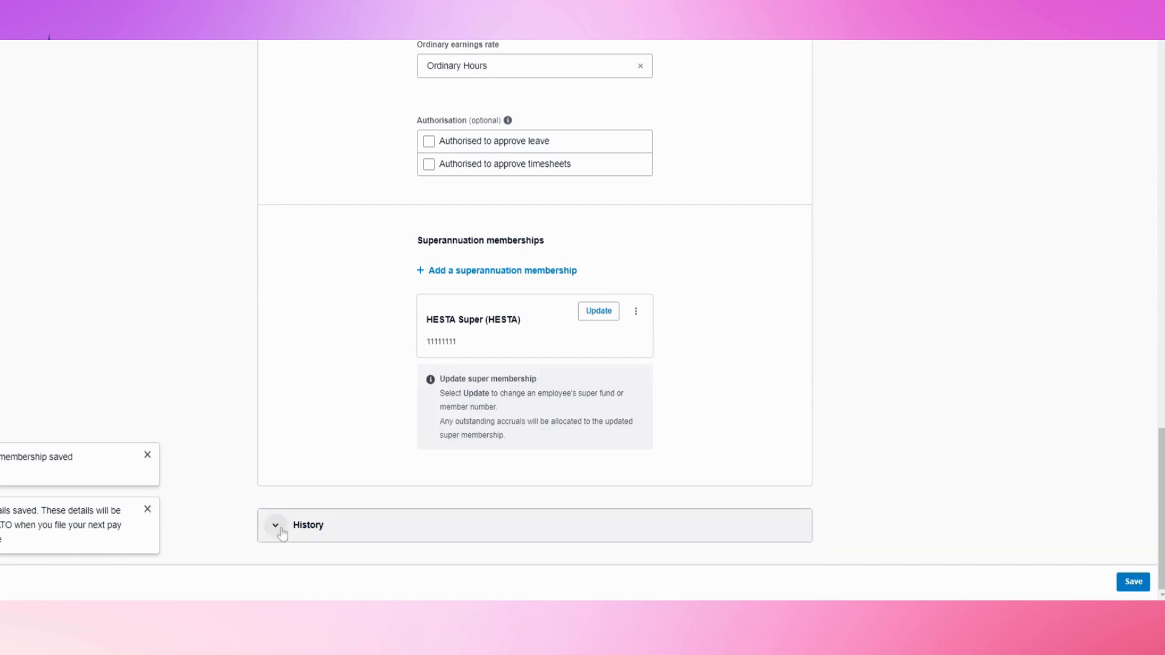
scroll(279, 515, "down", 3)
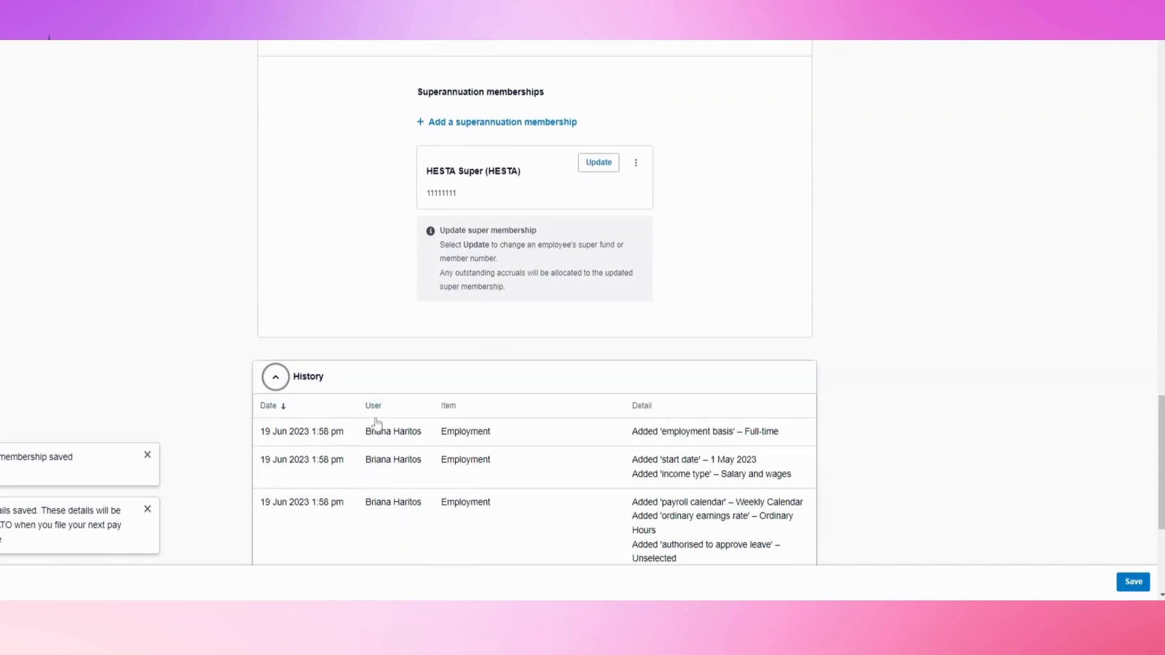
scroll(703, 530, "down", 2)
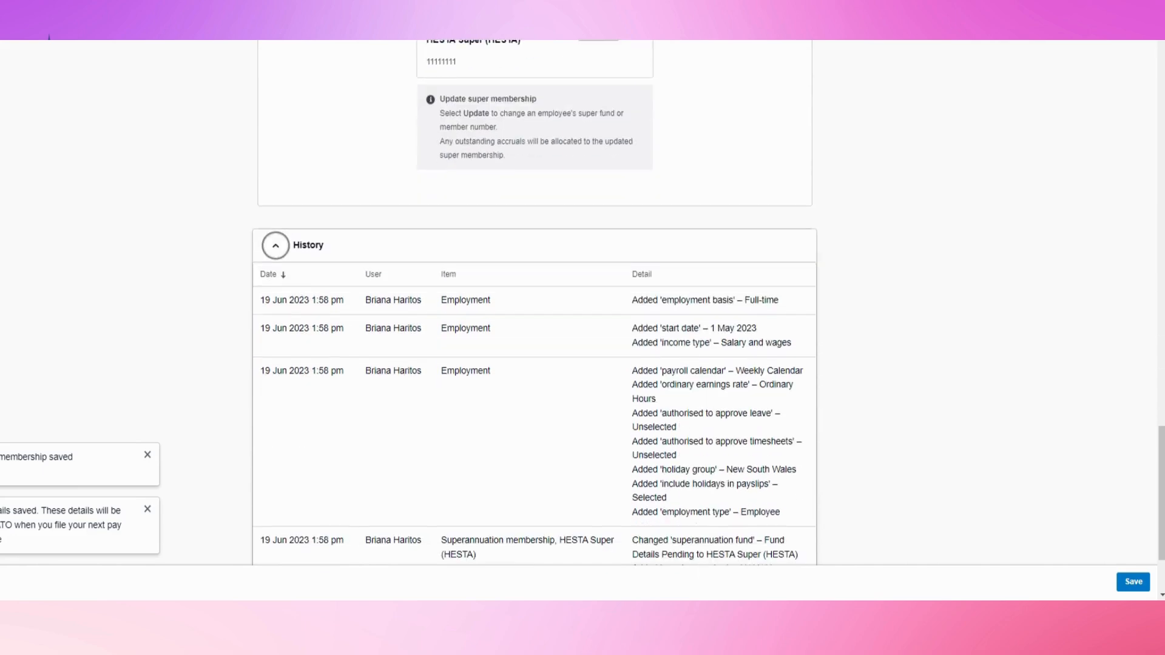
scroll(686, 166, "down", 2)
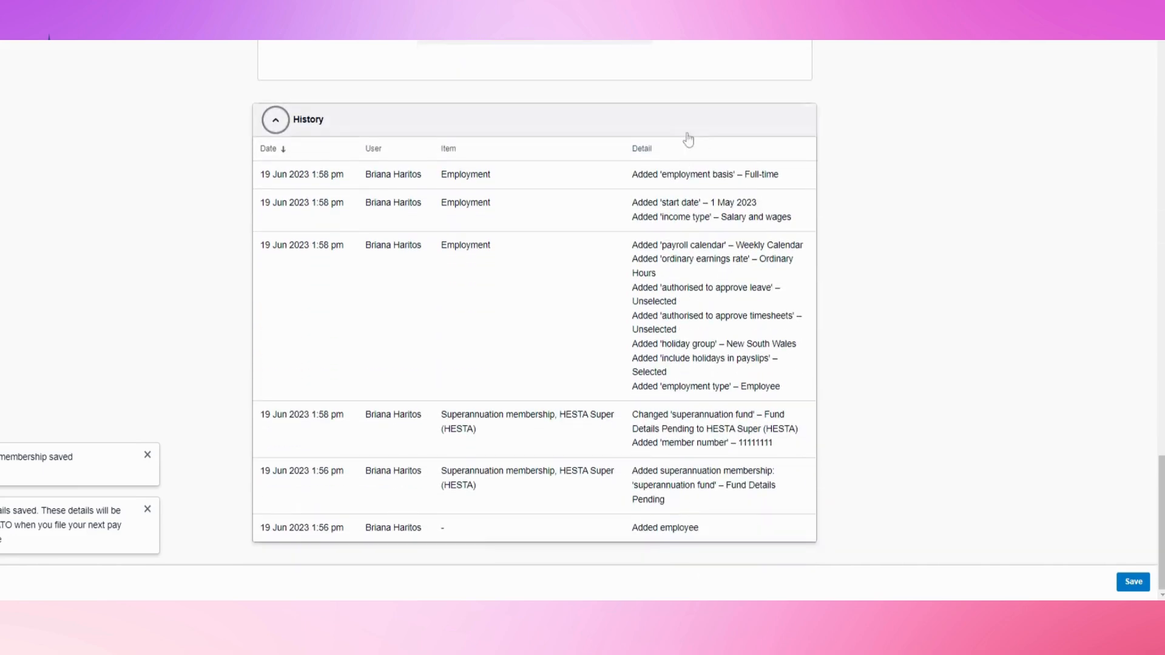
scroll(868, 457, "up", 10)
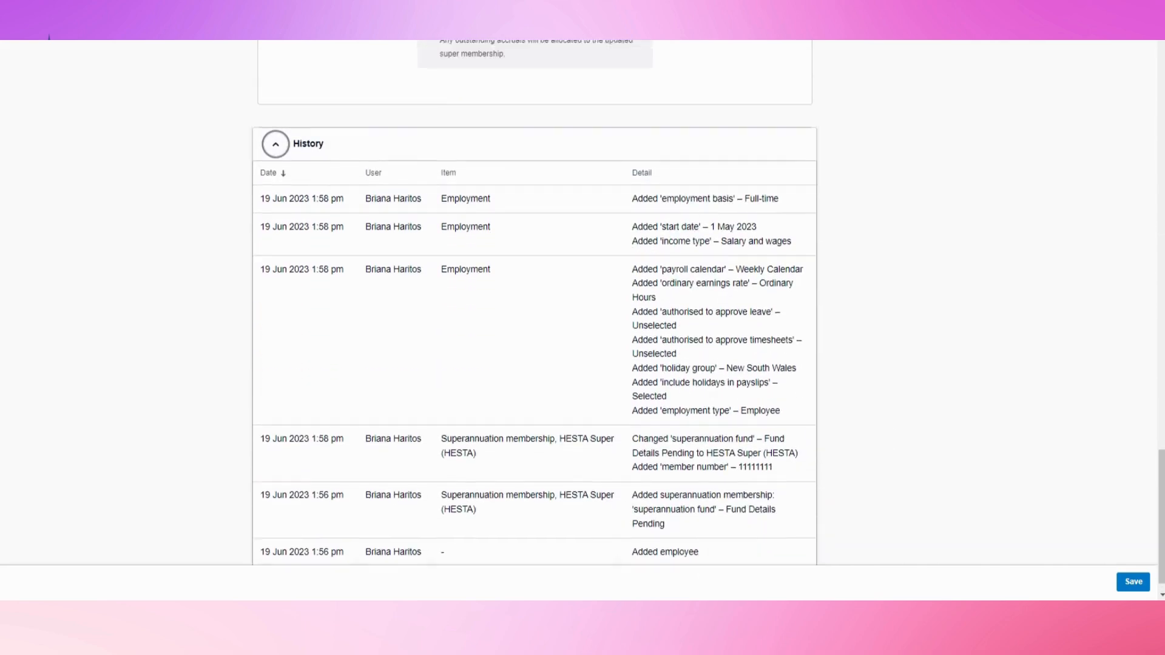
scroll(718, 447, "up", 5)
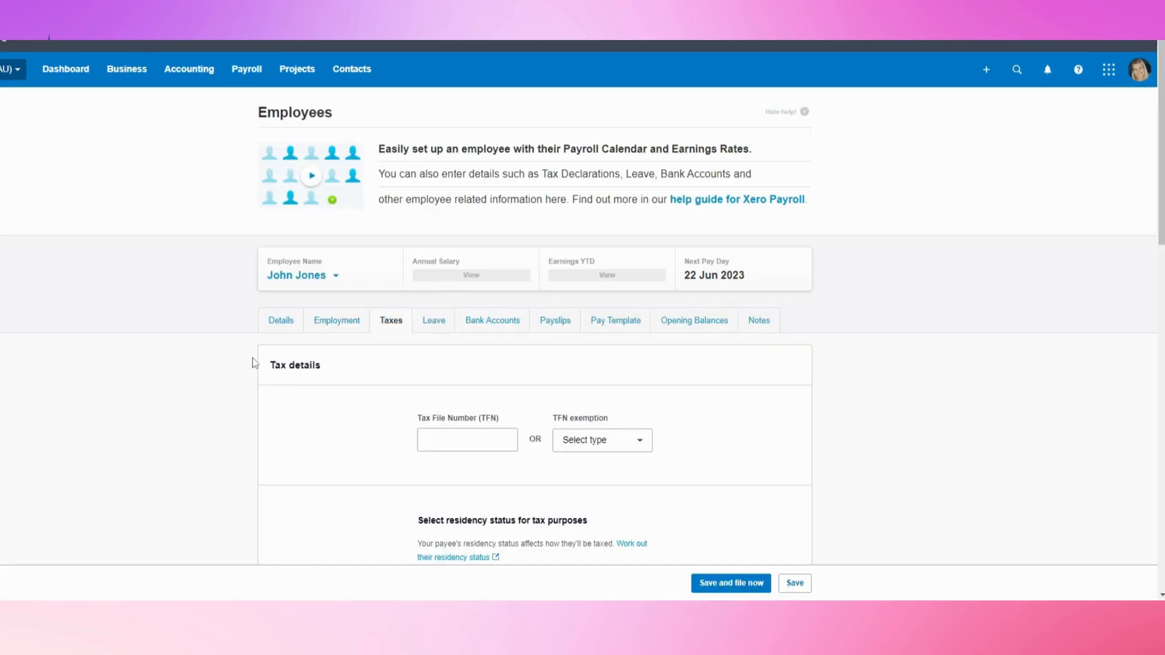
Set the TFN exemption to Awaiting TFN
scroll(254, 361, "down", 2)
left_click(458, 309)
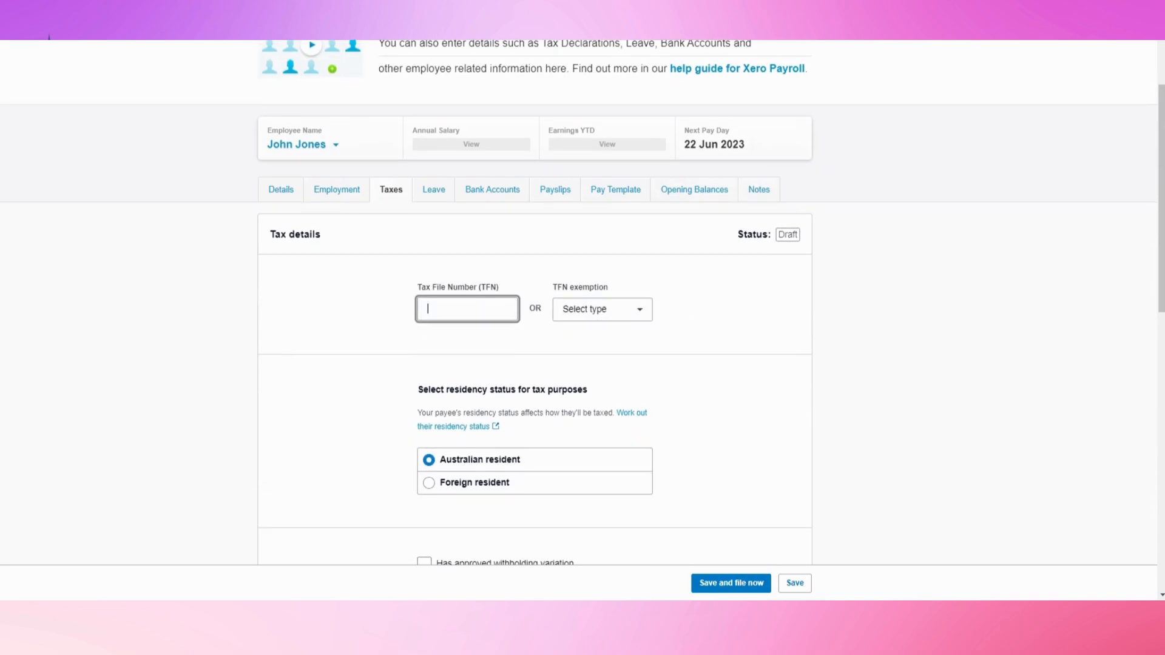
left_click(624, 309)
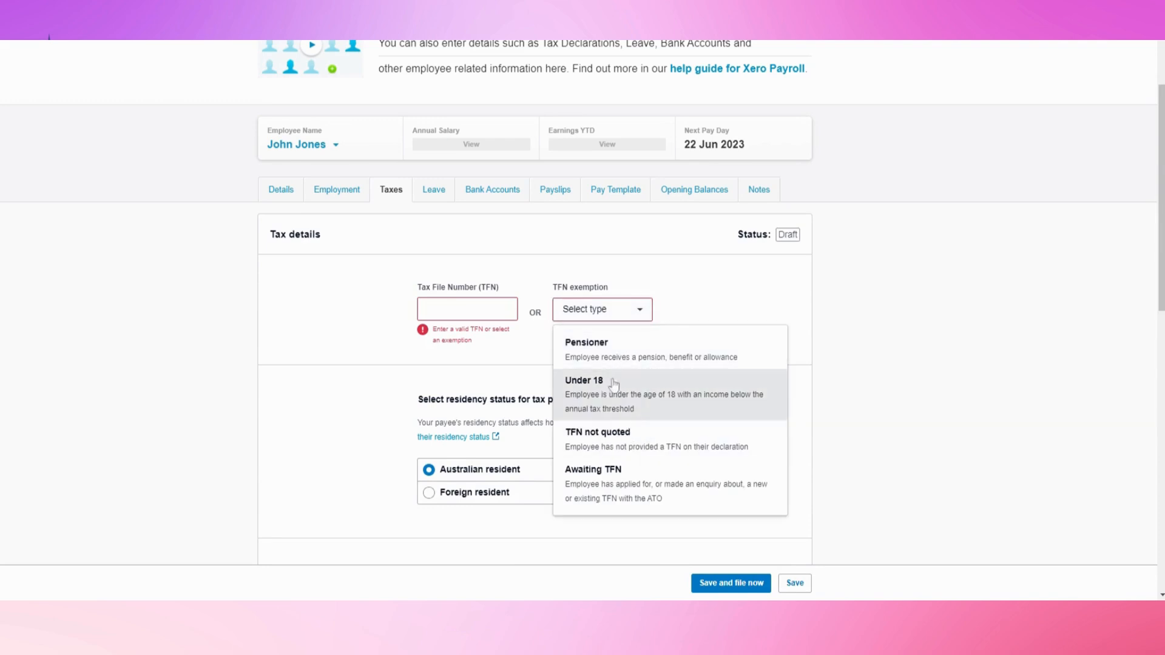
left_click(619, 487)
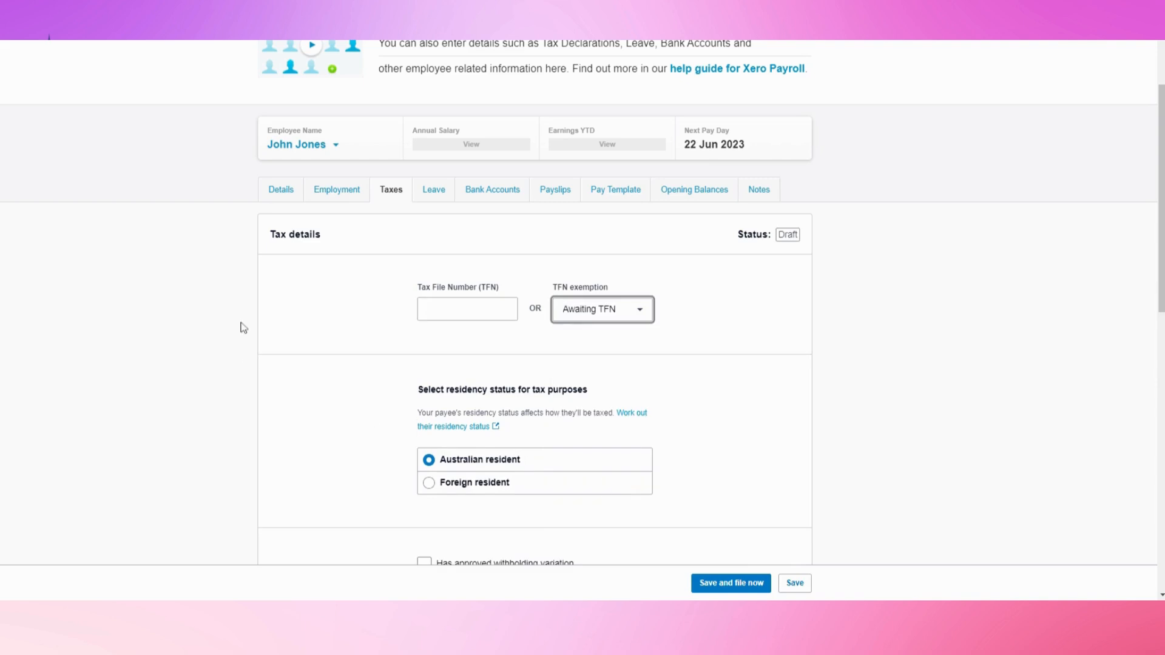
left_click(428, 308)
Choose the Regular tax scale type, then save and file the tax details
scroll(493, 340, "down", 2)
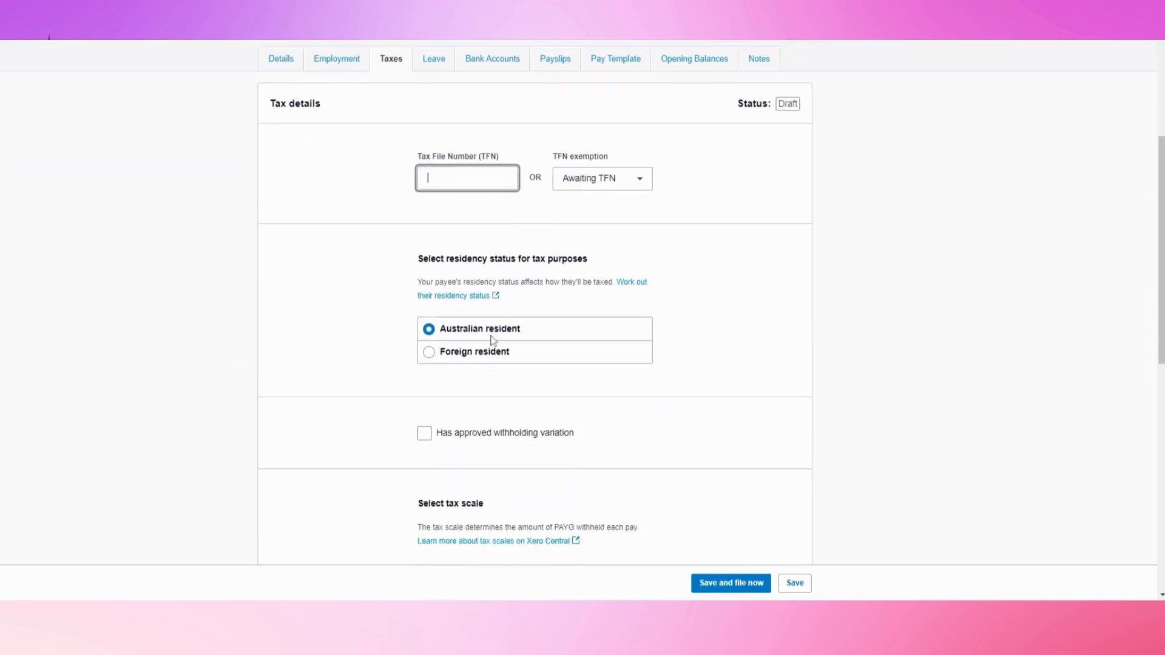
scroll(378, 313, "down", 1)
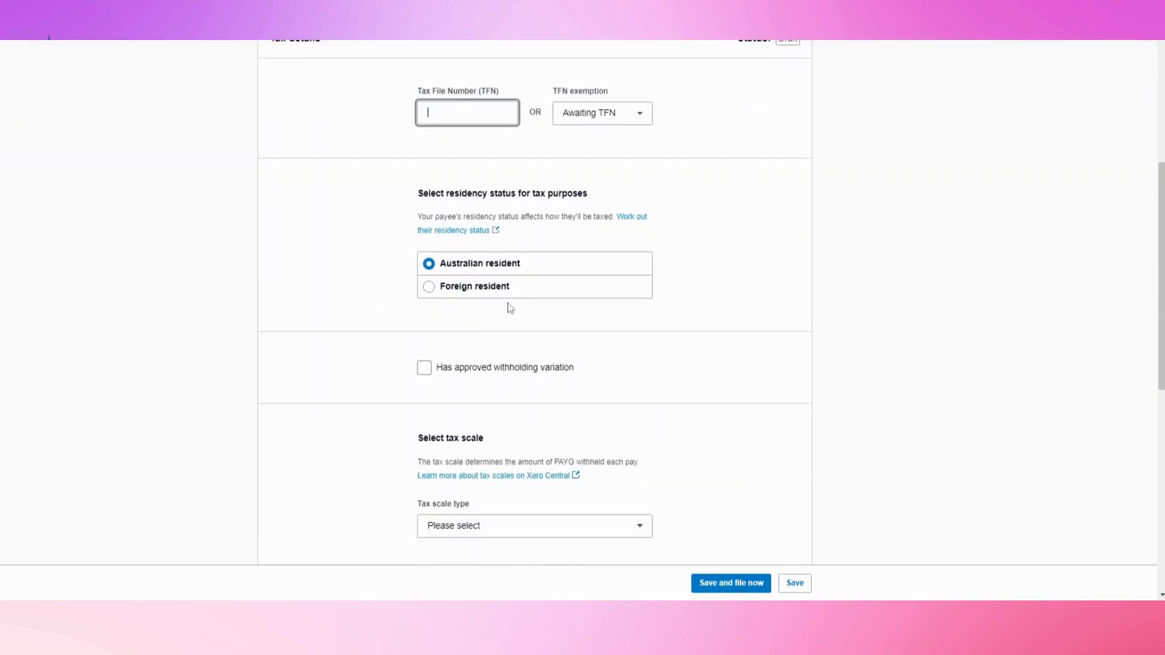
scroll(496, 293, "down", 2)
scroll(495, 292, "down", 1)
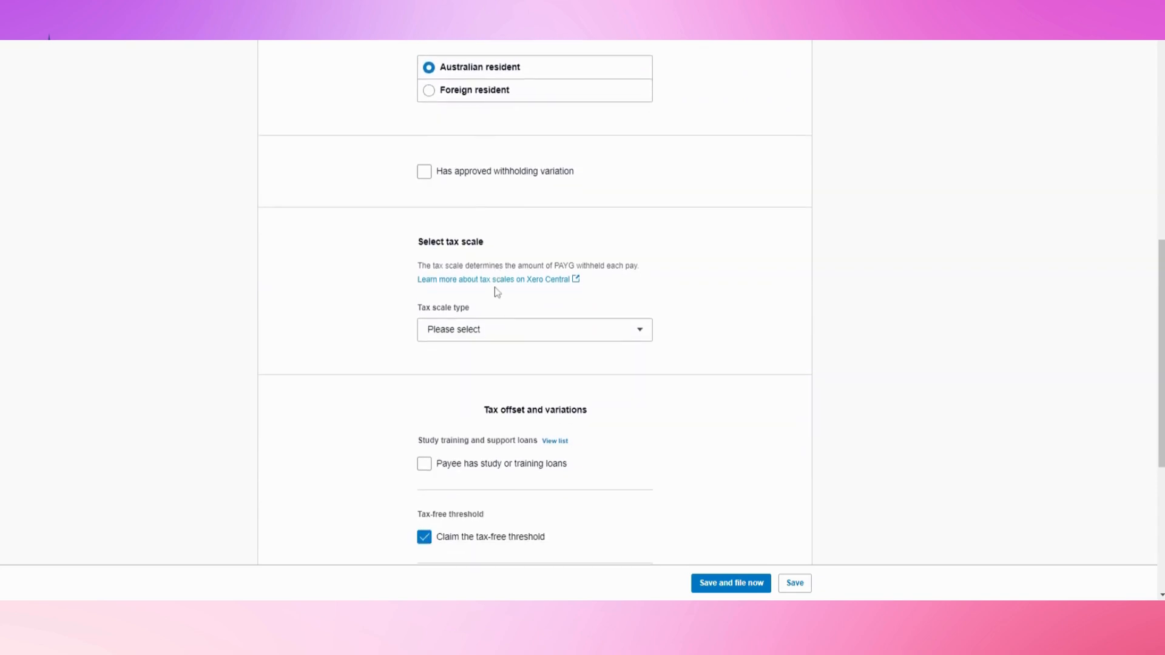
left_click(449, 329)
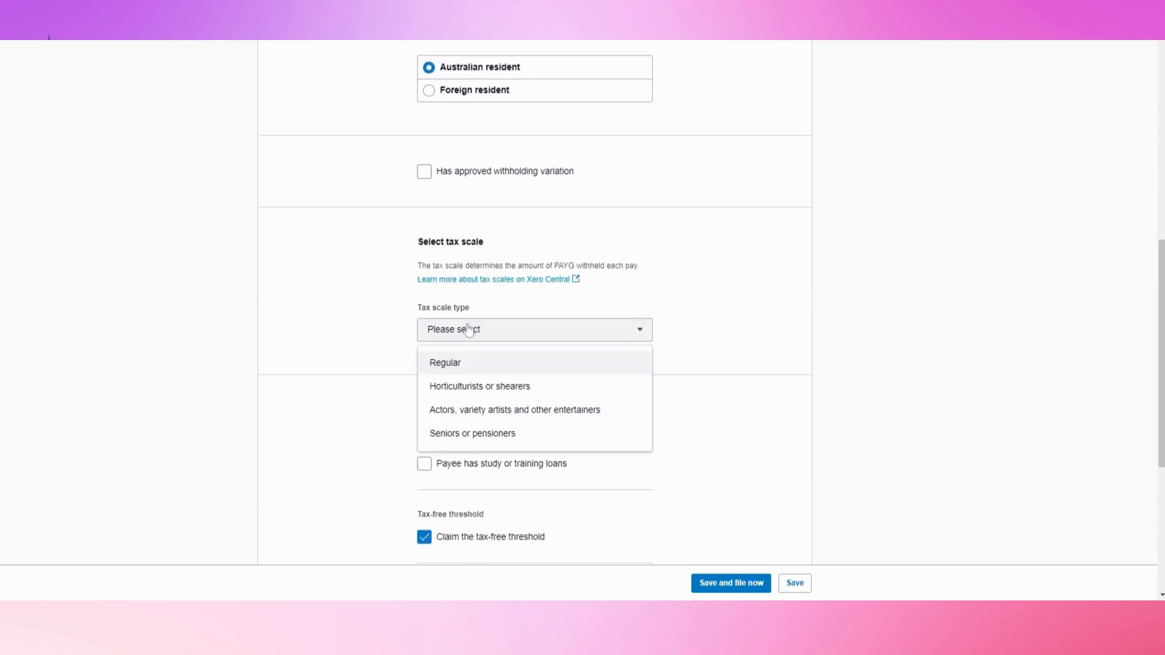
left_click(438, 363)
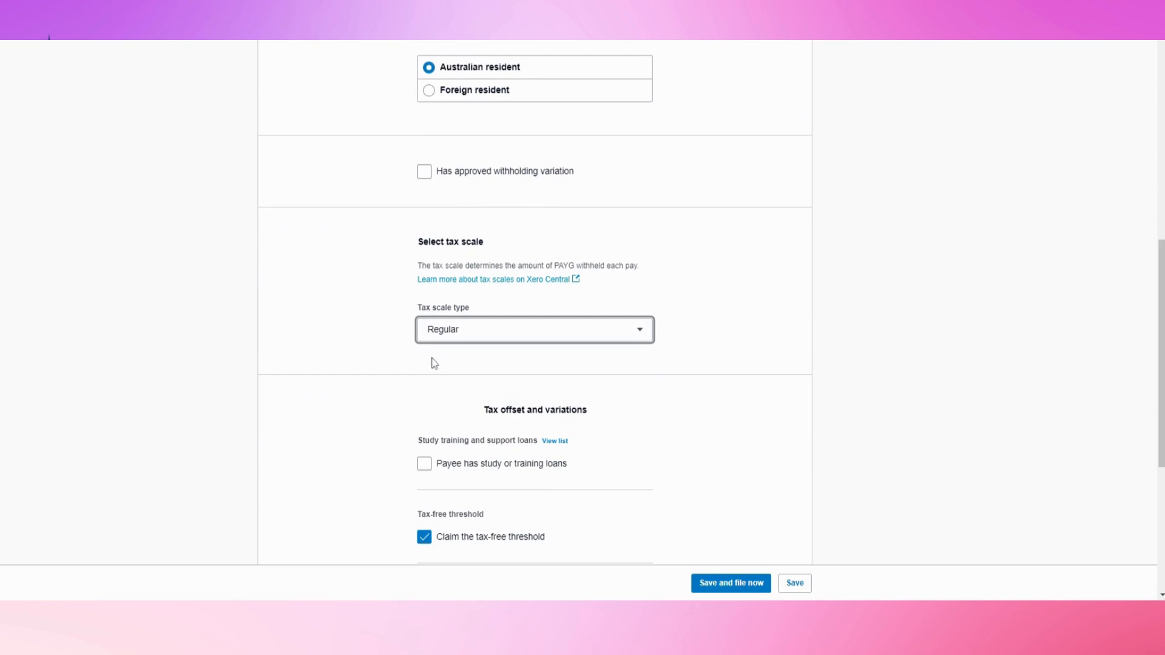
left_click(440, 333)
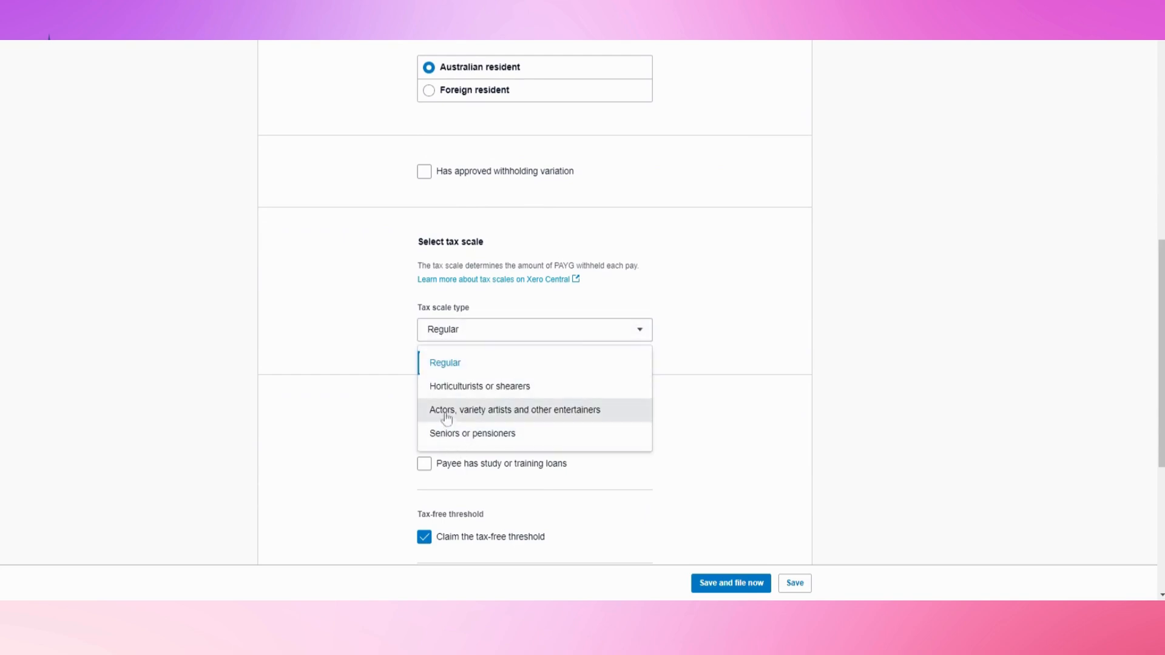
left_click(391, 334)
scroll(387, 333, "down", 3)
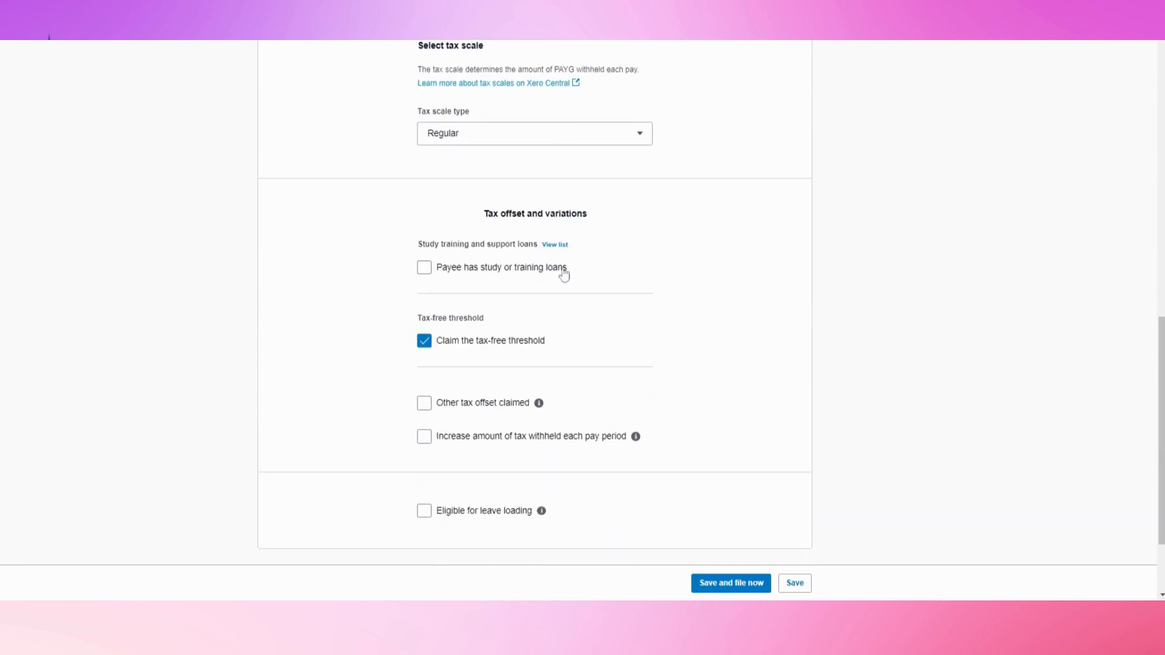
scroll(451, 273, "down", 1)
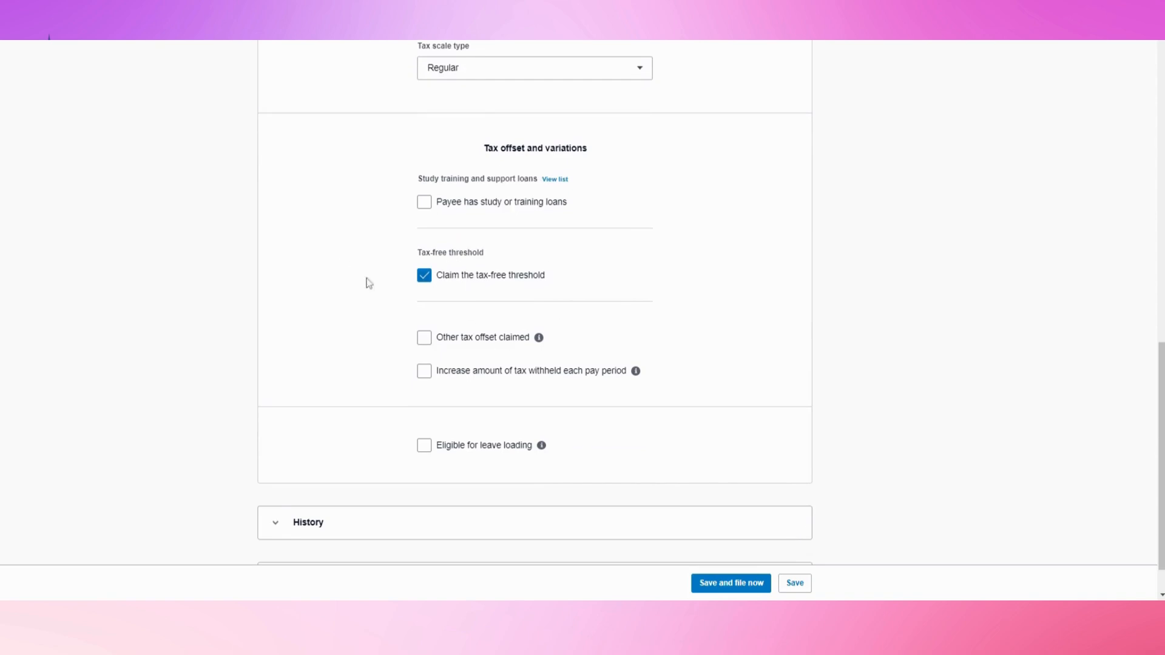
scroll(362, 308, "down", 1)
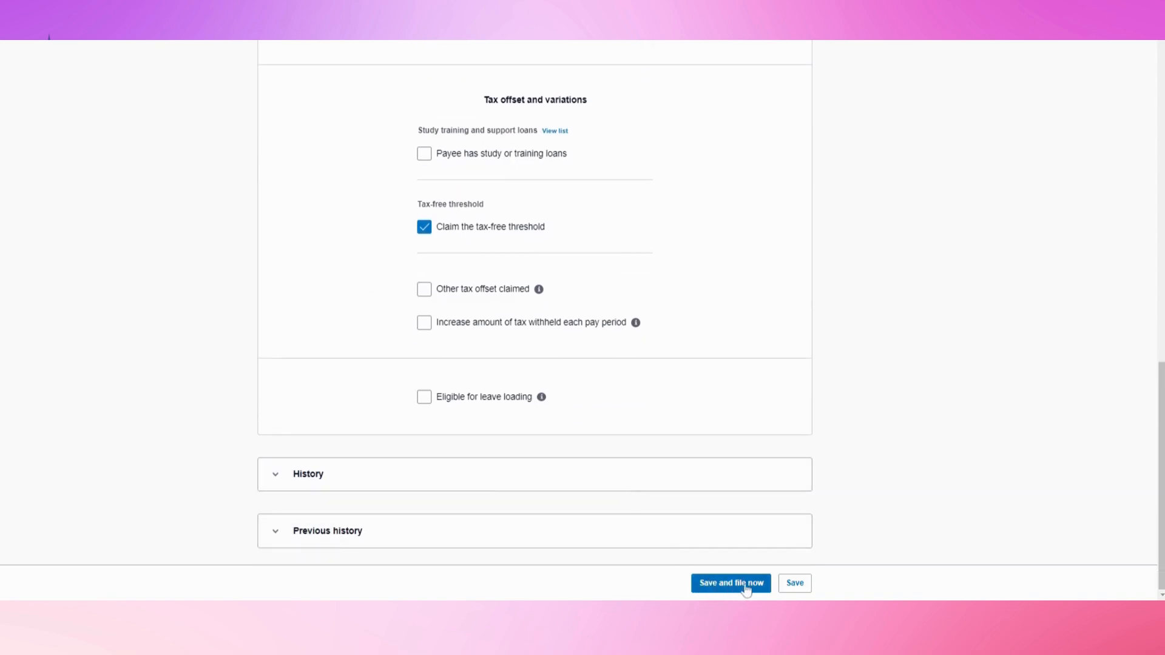
left_click(790, 583)
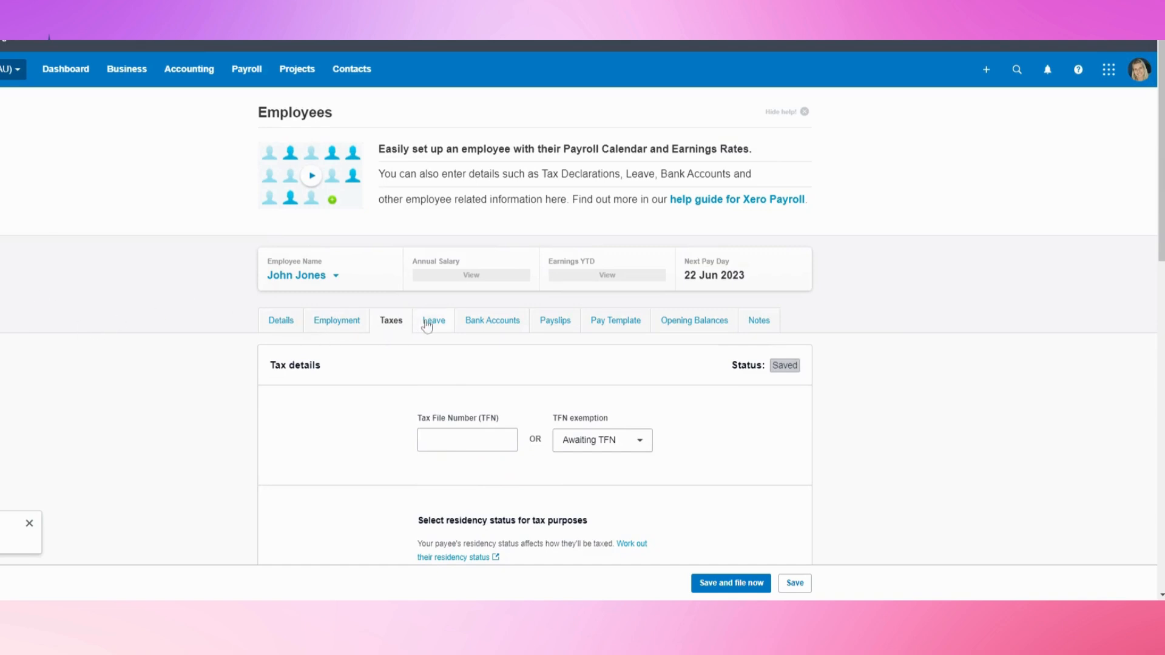
Assign the default Annual Leave and Personal (Sick/Carer's) Leave types to the employee
left_click(433, 334)
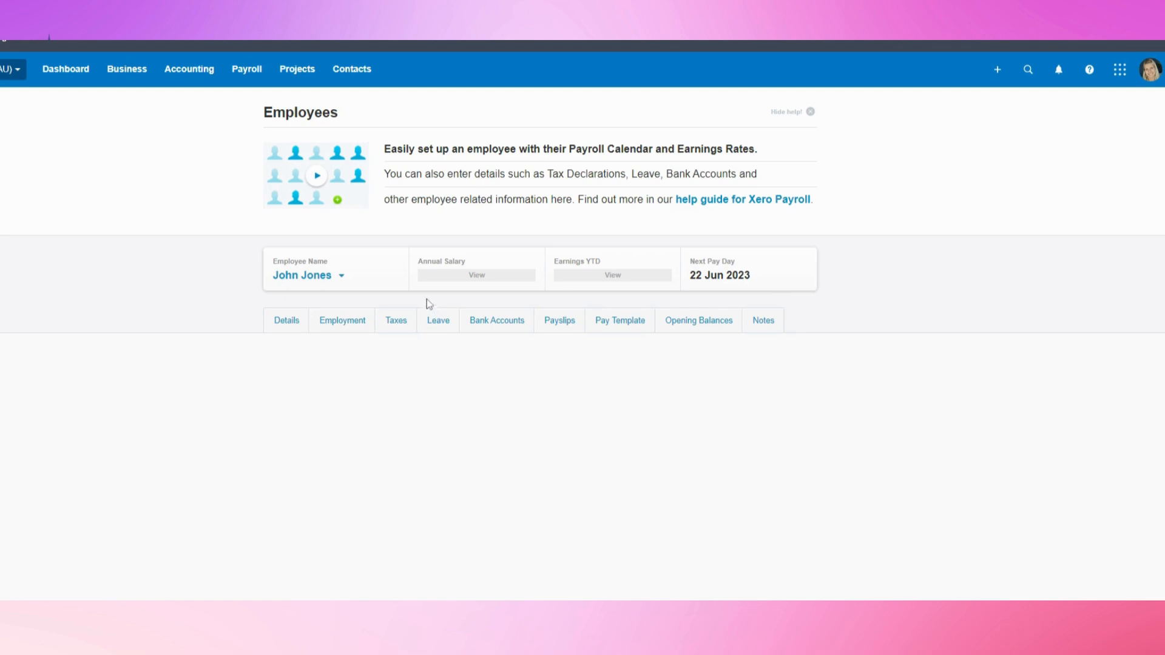
scroll(427, 300, "down", 1)
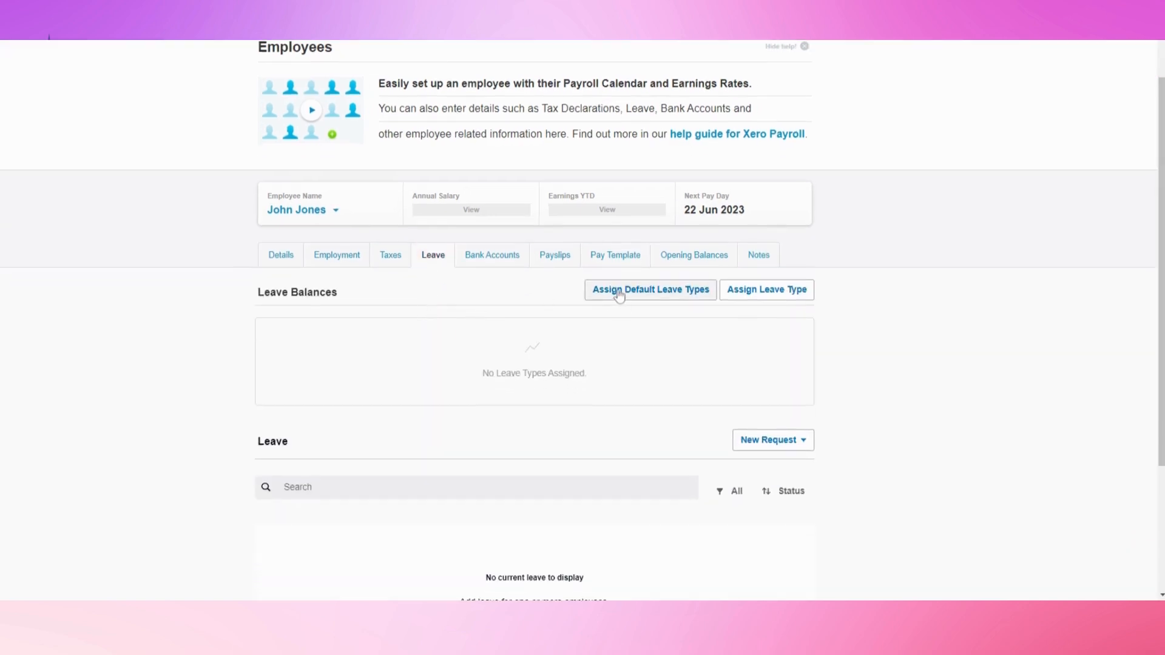
left_click(621, 296)
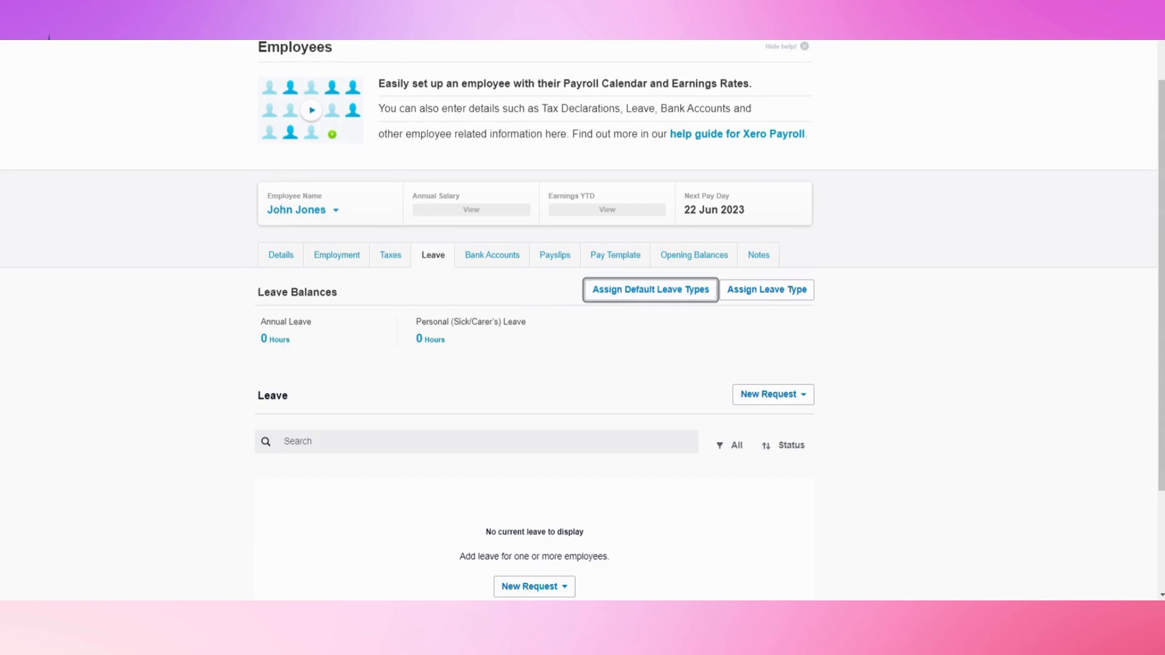
left_click(750, 297)
left_click(643, 216)
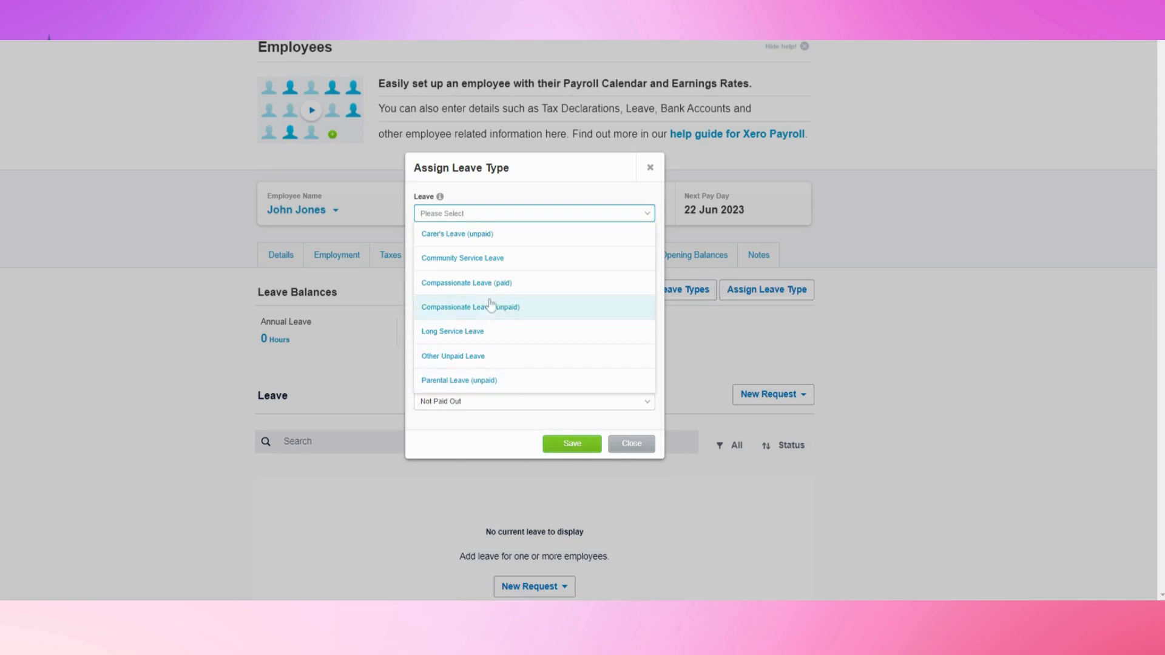
left_click(625, 437)
left_click(628, 441)
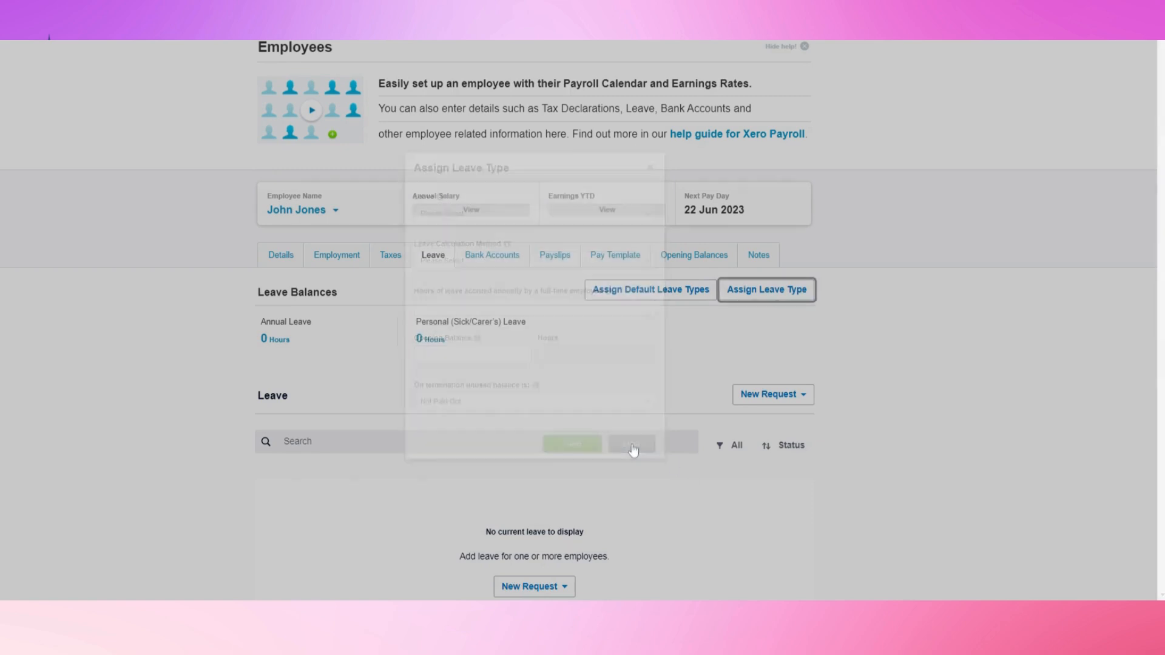
Go to the employee's Bank Accounts tab without creating a leave request
left_click(766, 397)
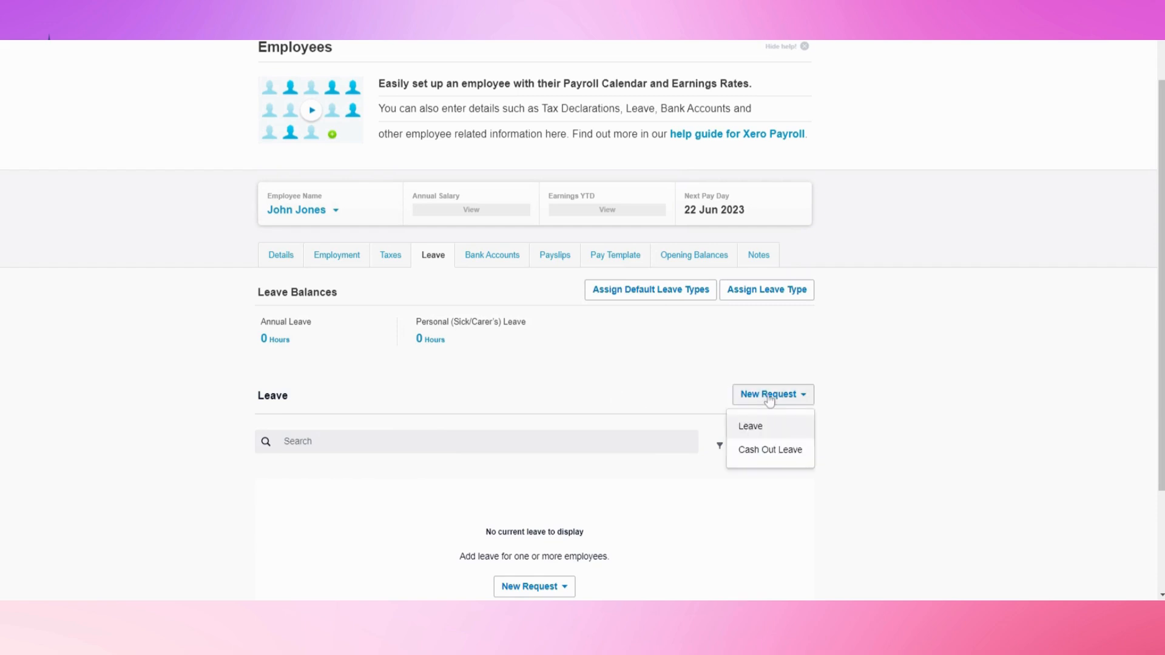
left_click(685, 395)
scroll(685, 394, "up", 2)
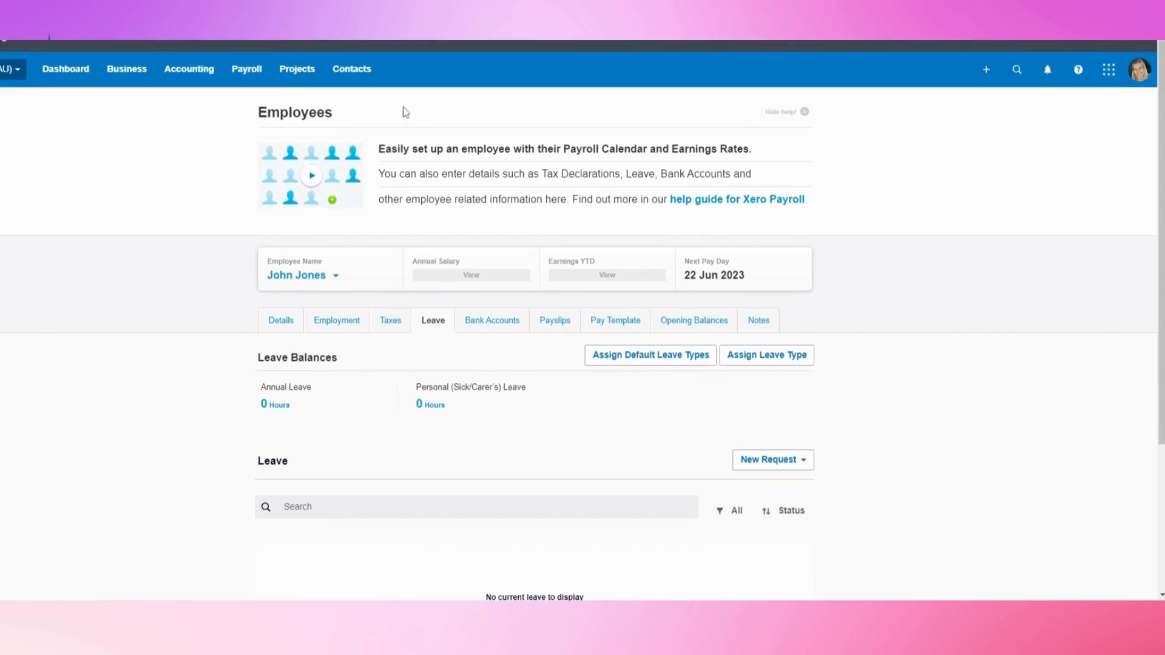
left_click(243, 72)
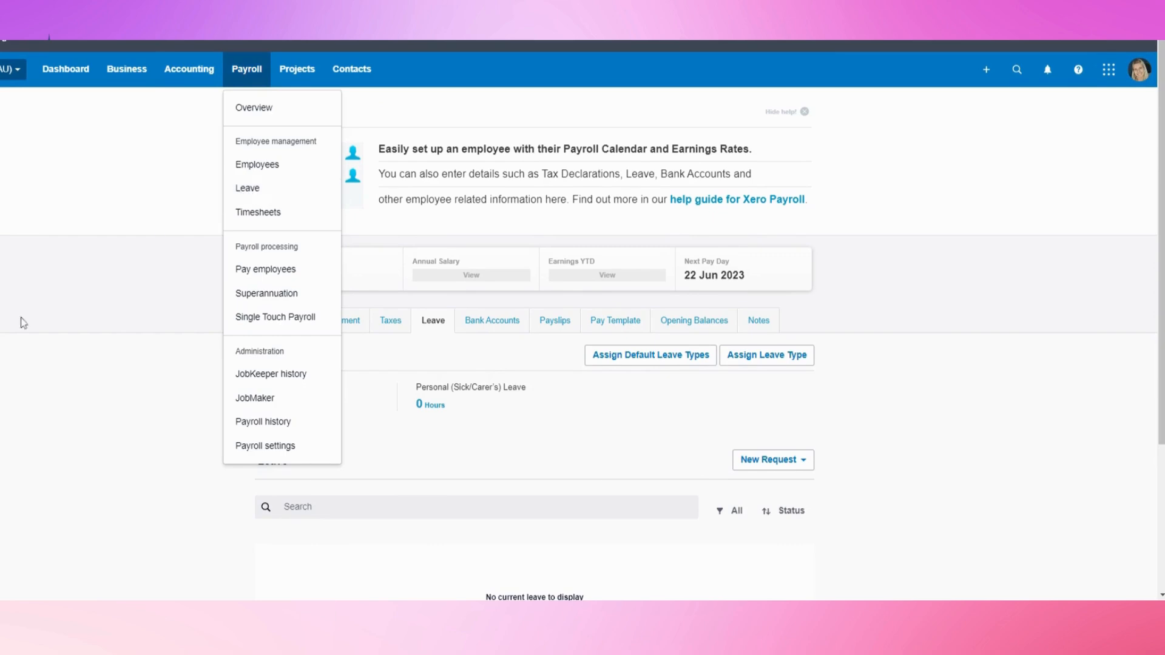
left_click(120, 392)
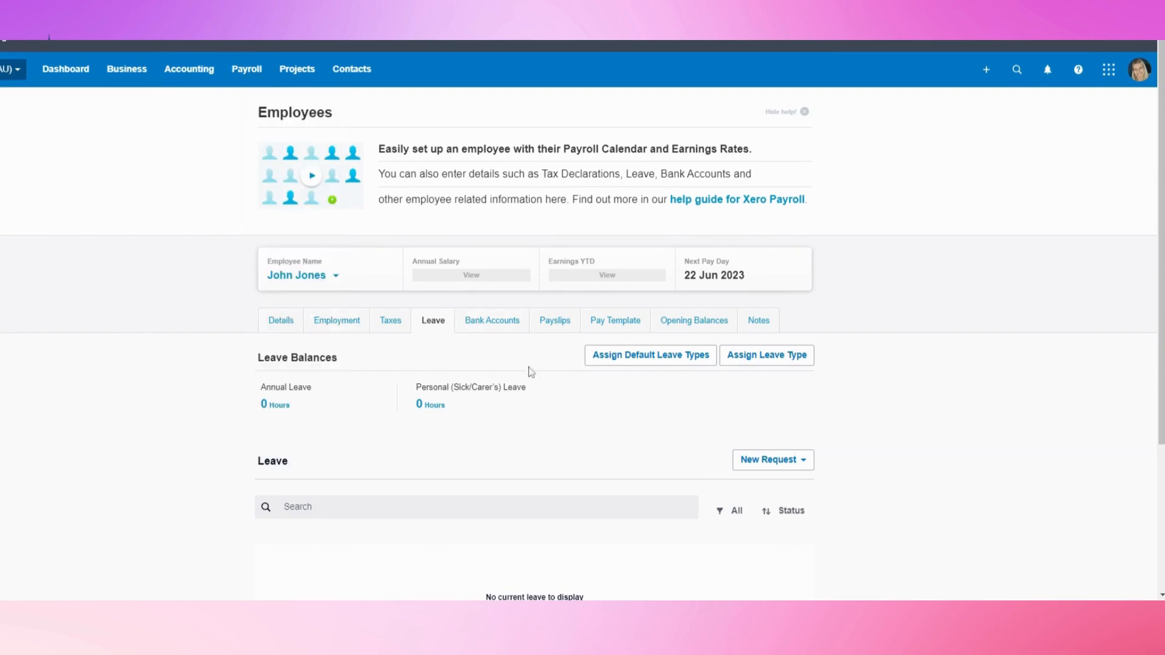
left_click(483, 332)
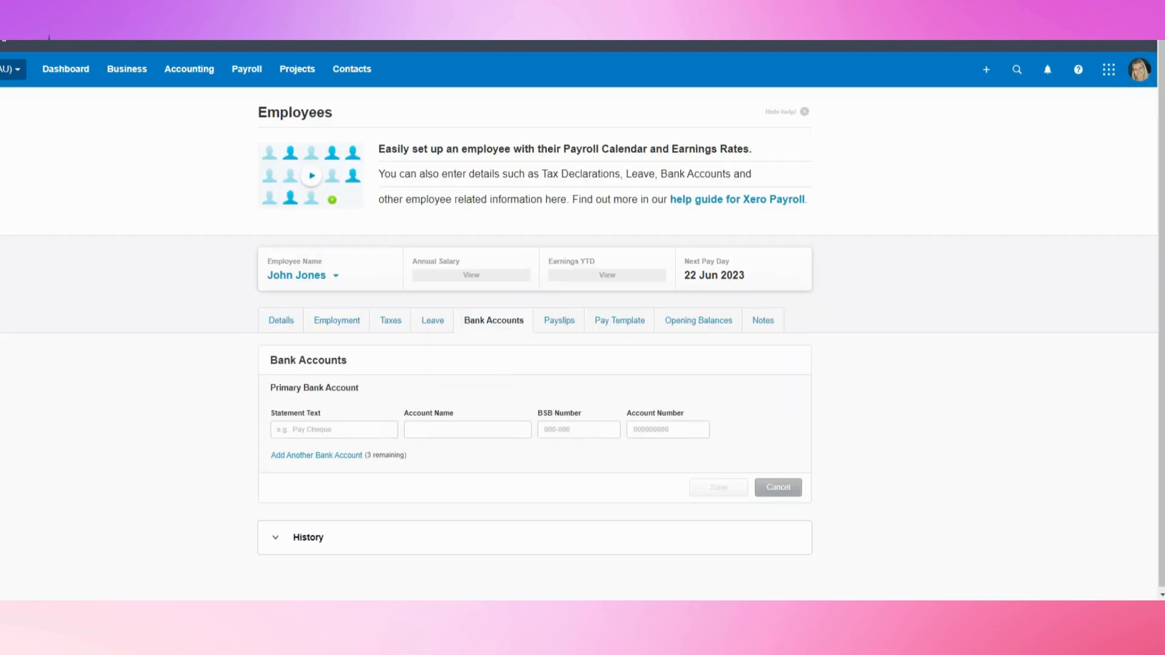
Leave the bank statement text blank and move on to the employee's Pay Template
left_click(334, 429)
left_click(554, 326)
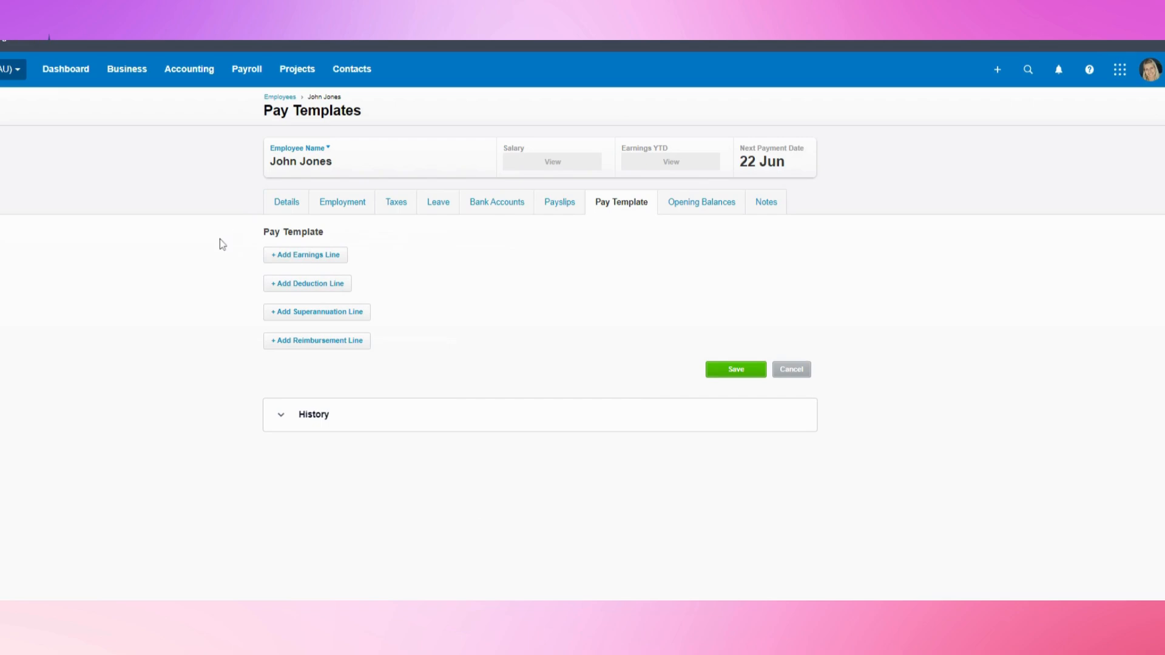
Add an hourly Ordinary Hours earnings line of 40 hours, totalling 1,400.00
left_click(307, 256)
left_click(598, 285)
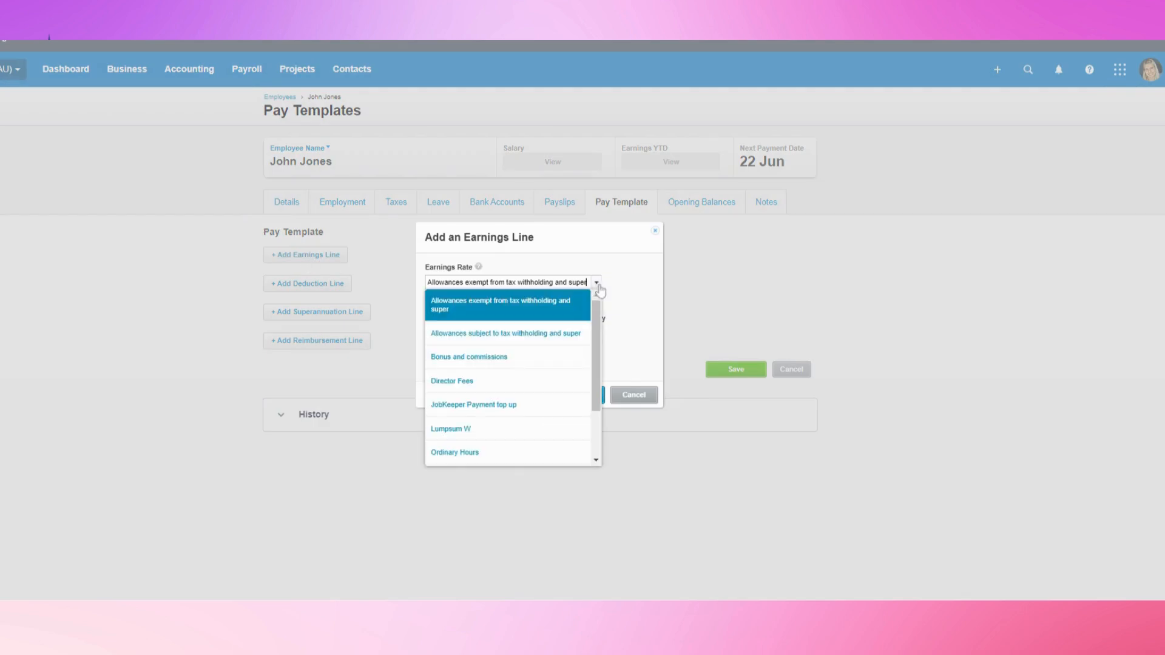
left_click(481, 454)
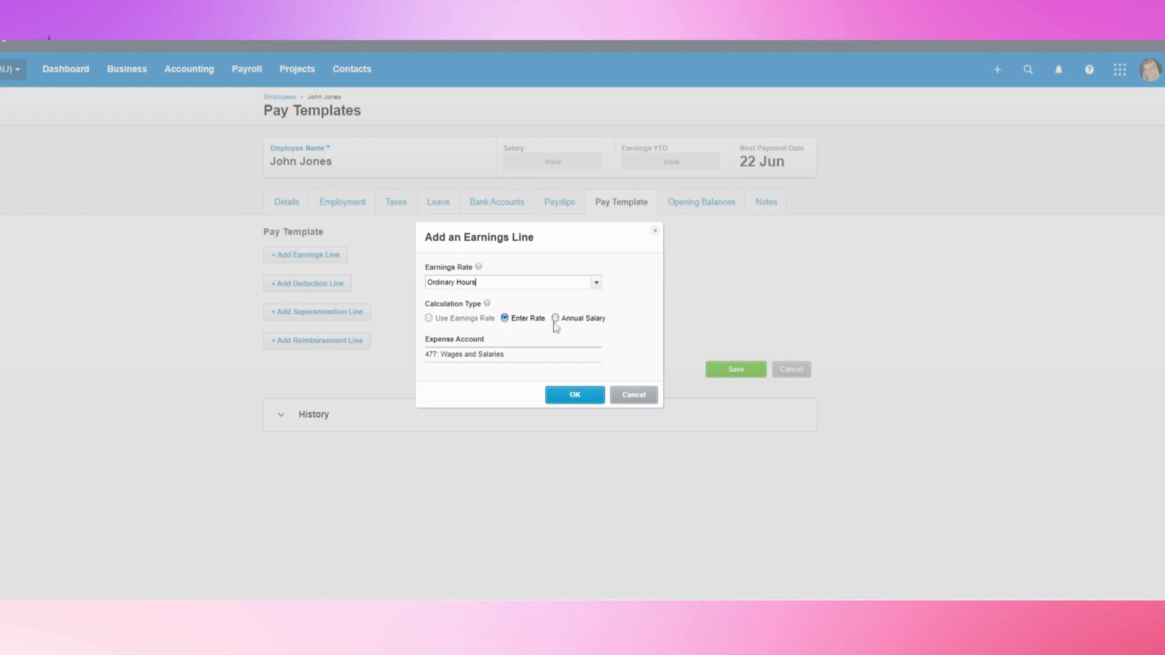
left_click(571, 398)
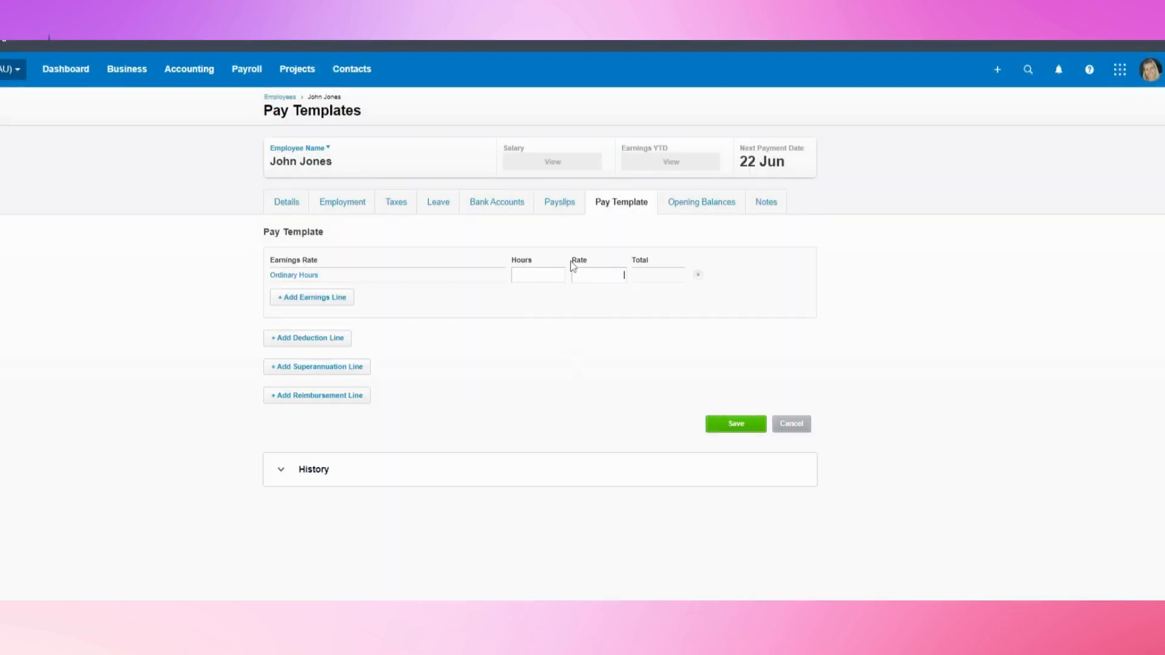
left_click(526, 318)
Add a salaried Ordinary Hours line of 40 hours on 60,000 annually and delete the hourly line
left_click(330, 297)
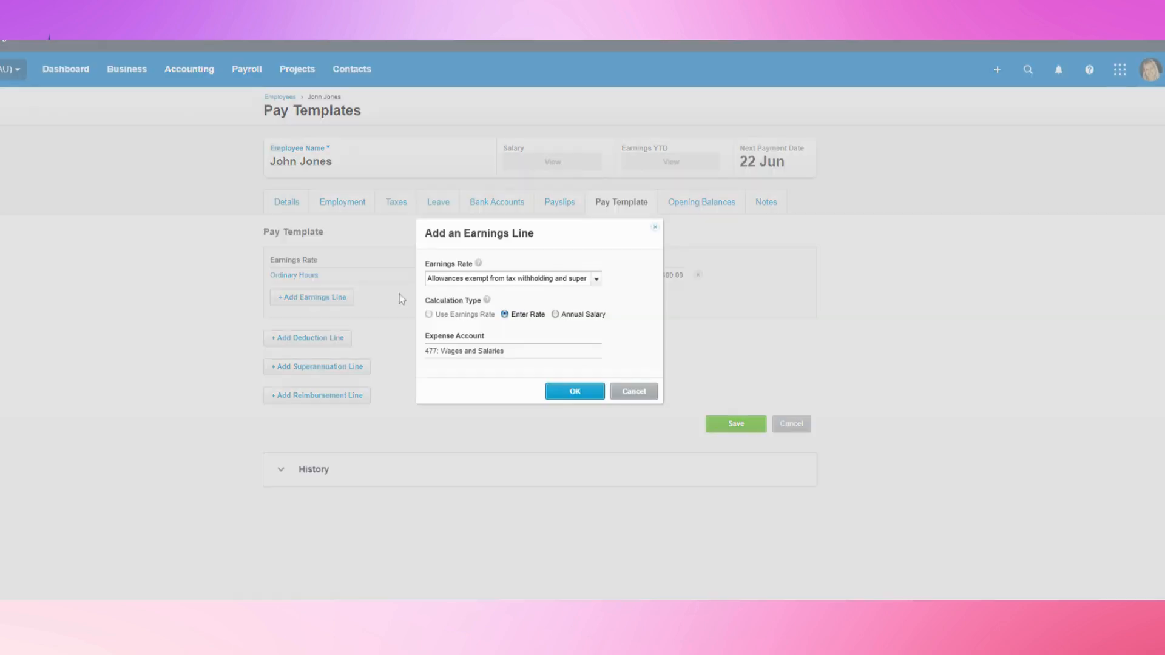
left_click(600, 281)
left_click(468, 447)
left_click(555, 314)
left_click(568, 392)
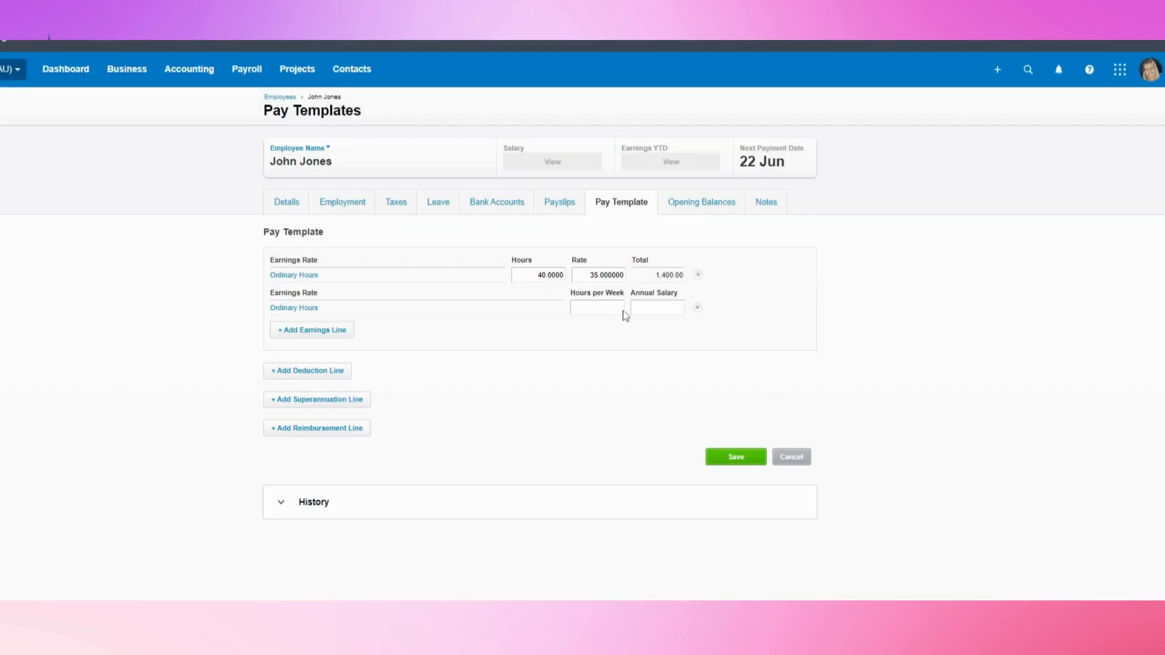
left_click(660, 314)
type("60,000")
left_click(667, 358)
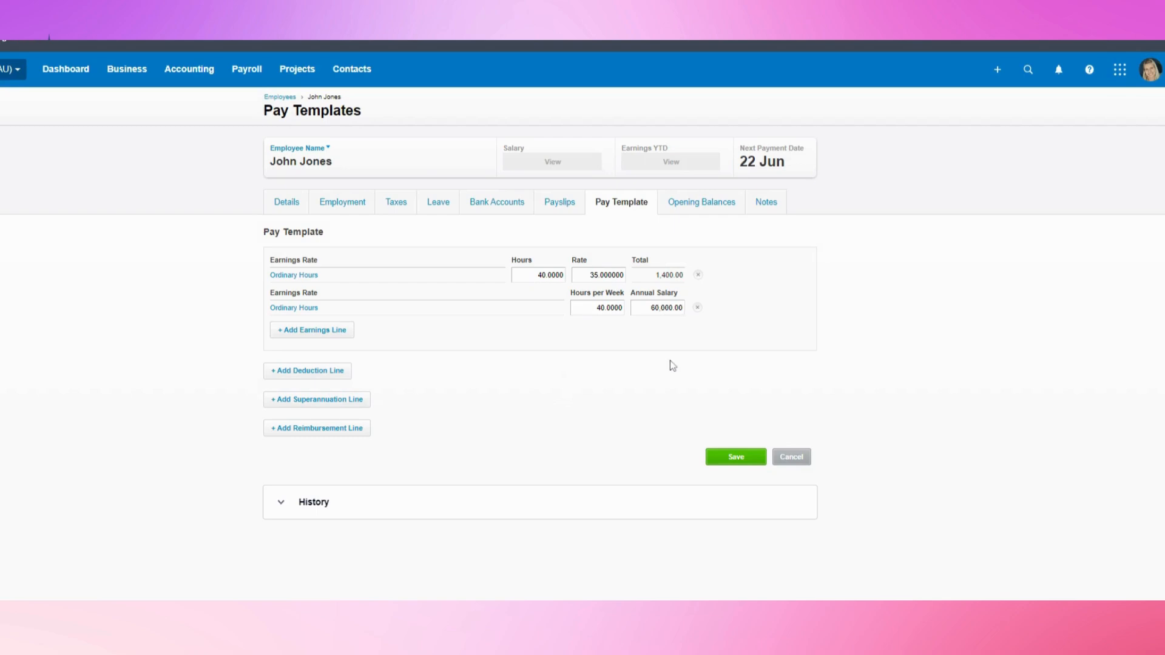
left_click(697, 275)
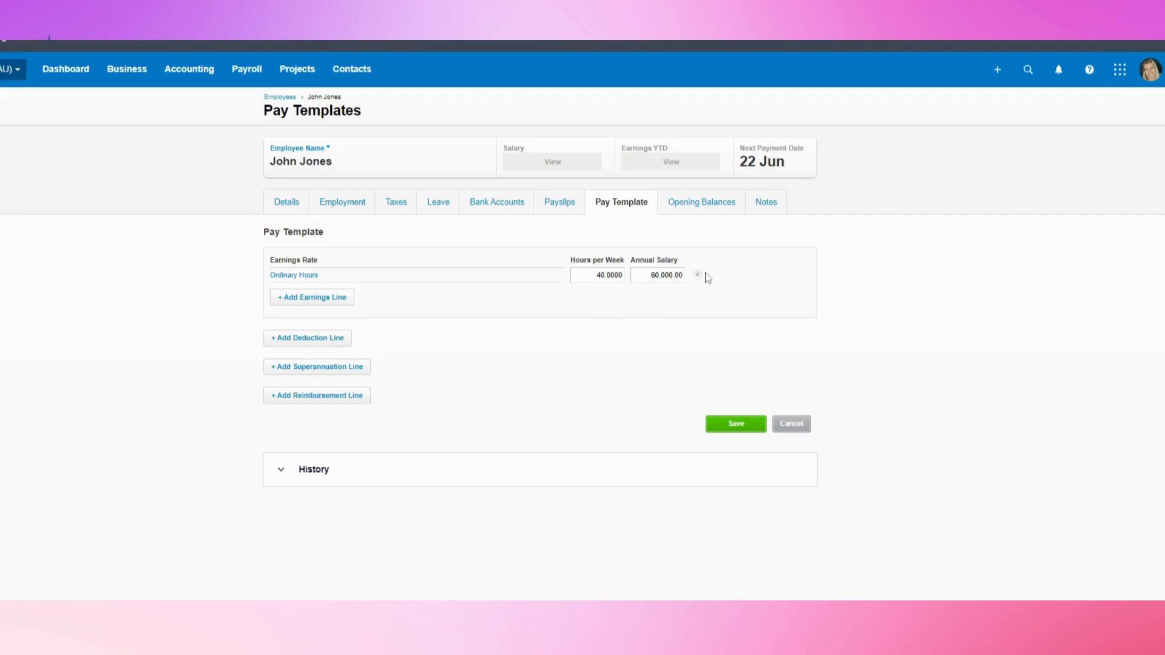
Add the HESTA Super SGC line at Statutory Rate, then try an RESC contribution and discard it
left_click(290, 372)
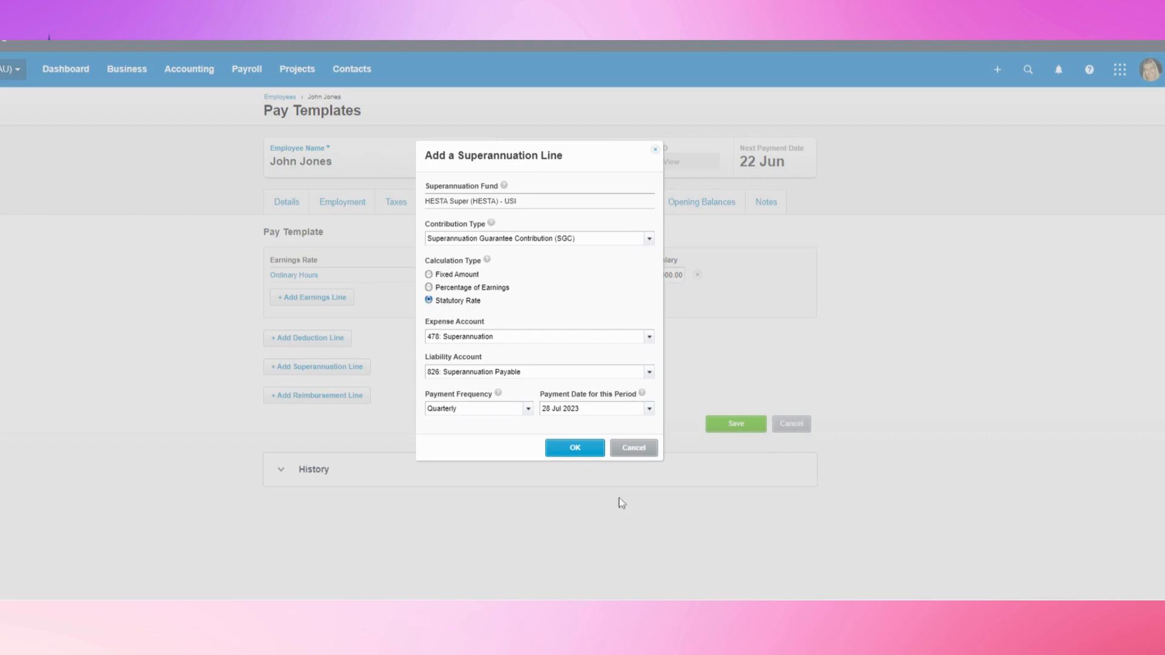
left_click(566, 450)
left_click(349, 410)
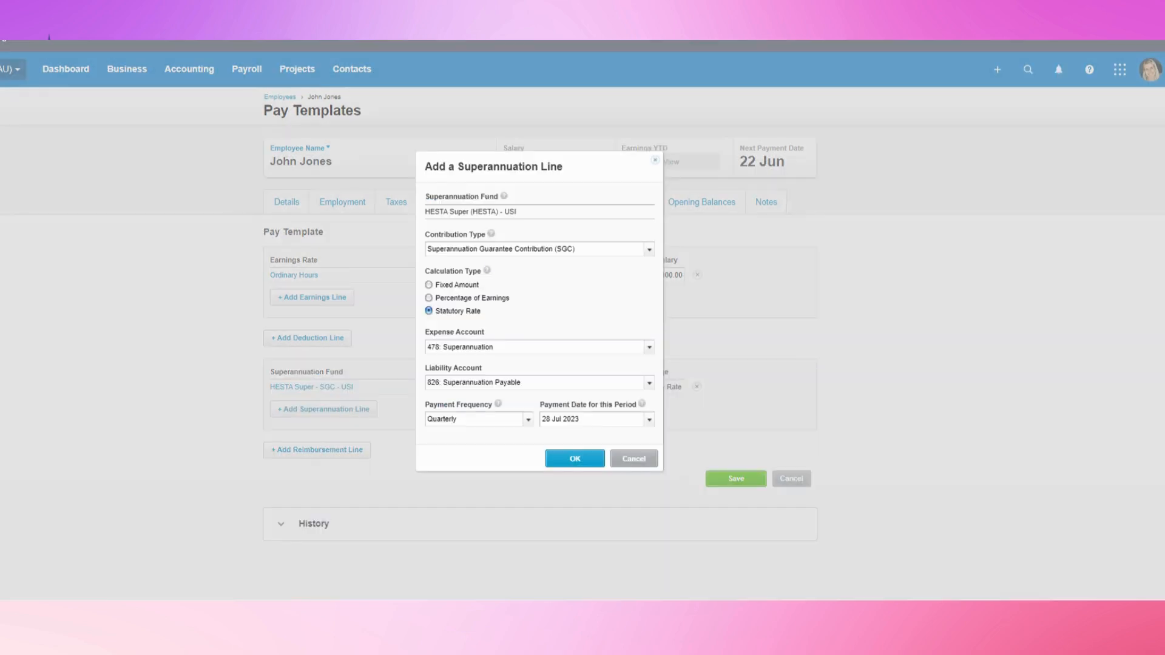
left_click(648, 250)
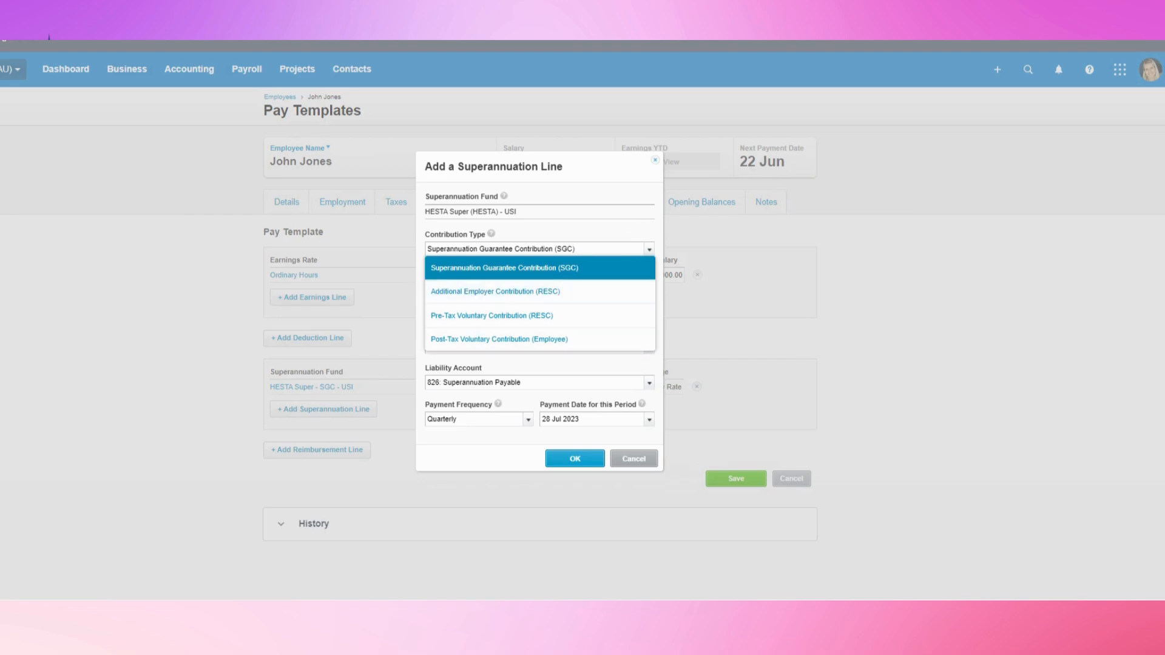
left_click(508, 300)
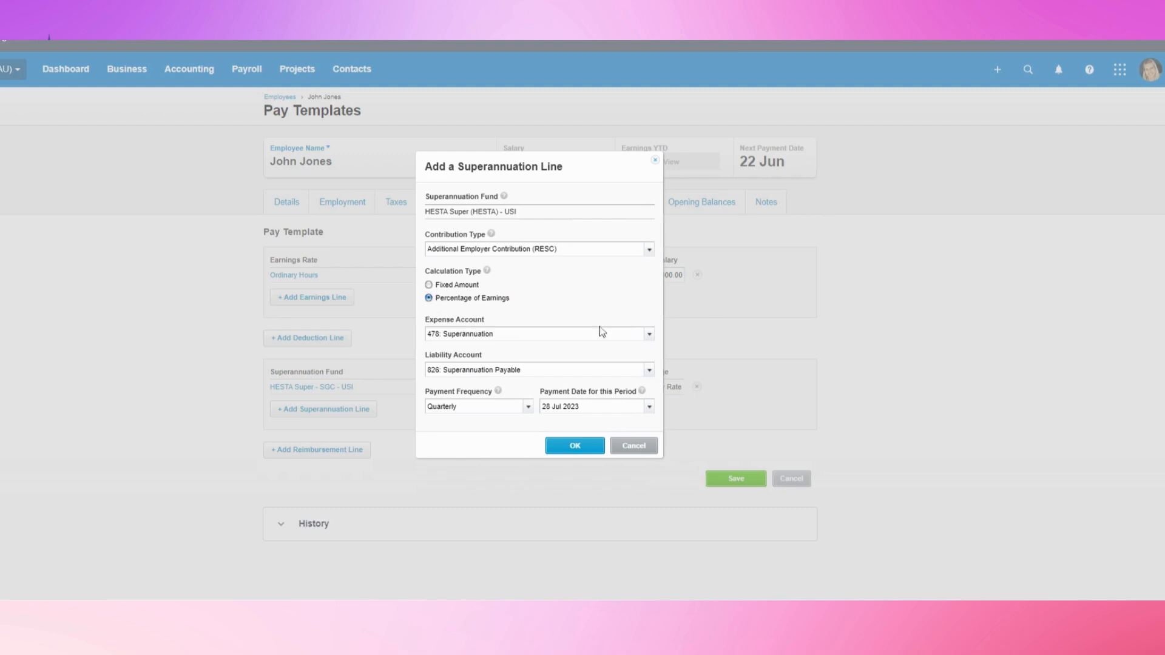
left_click(632, 447)
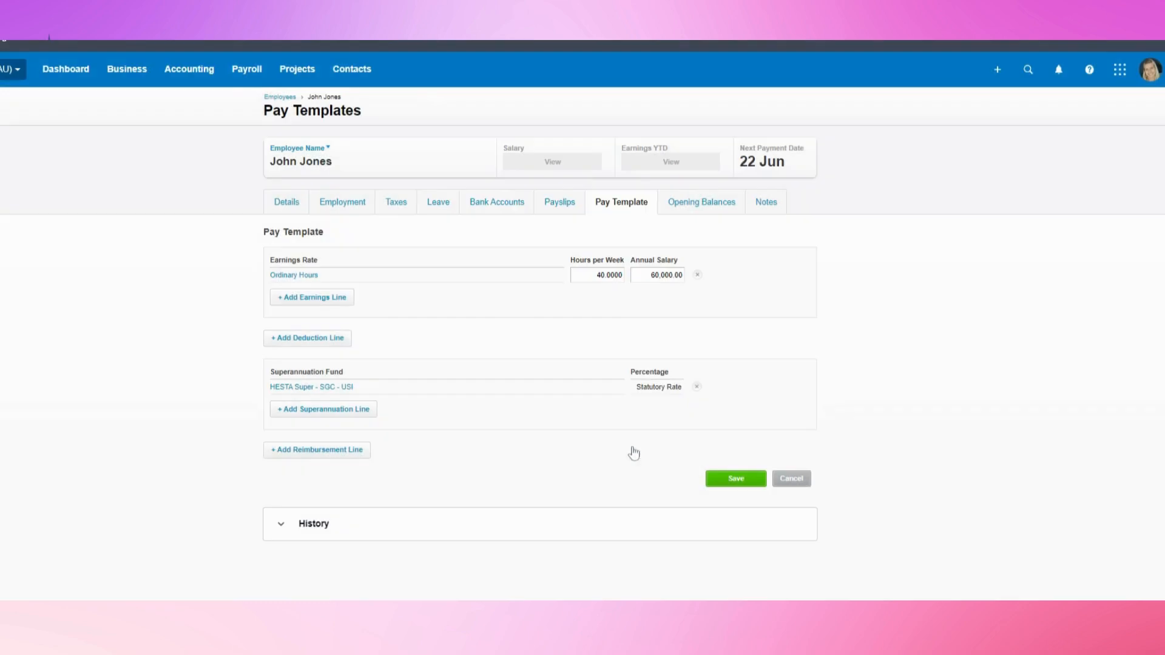
Look at and discard the deduction and reimbursement line options, then save the pay template
left_click(290, 338)
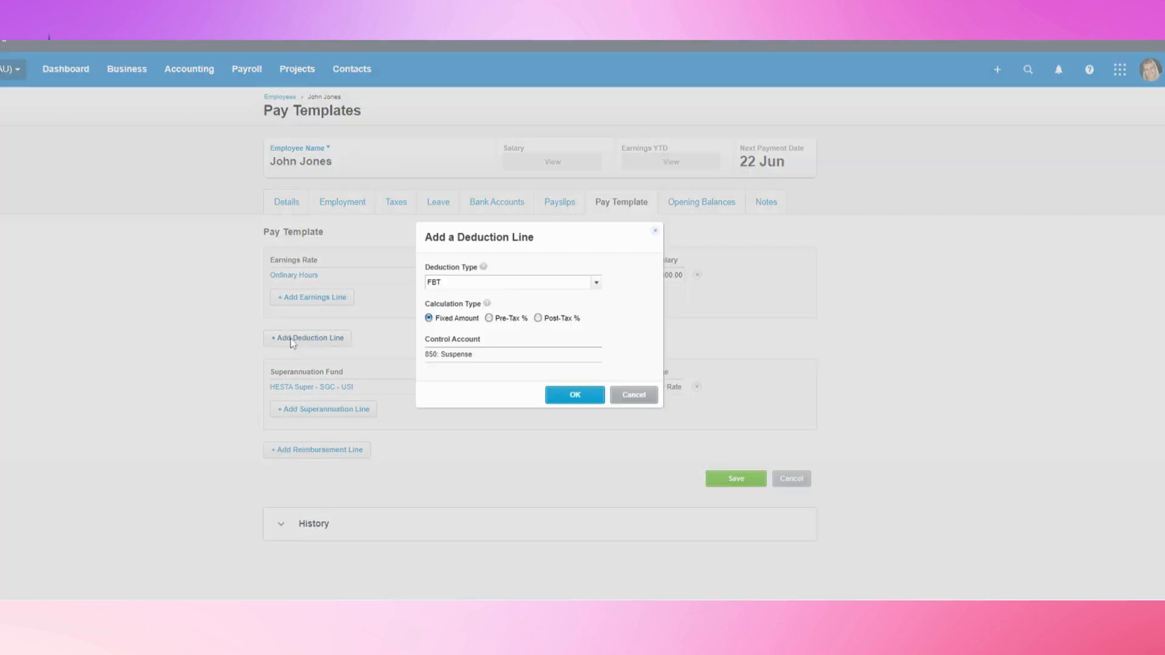
left_click(597, 283)
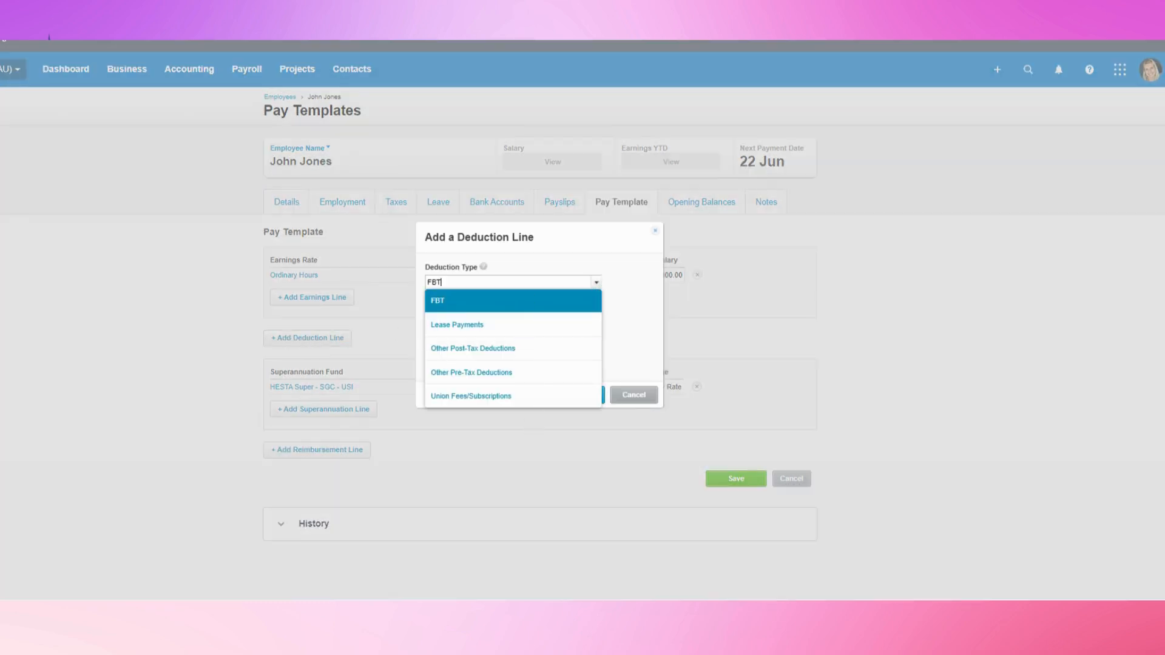
left_click(631, 398)
left_click(319, 451)
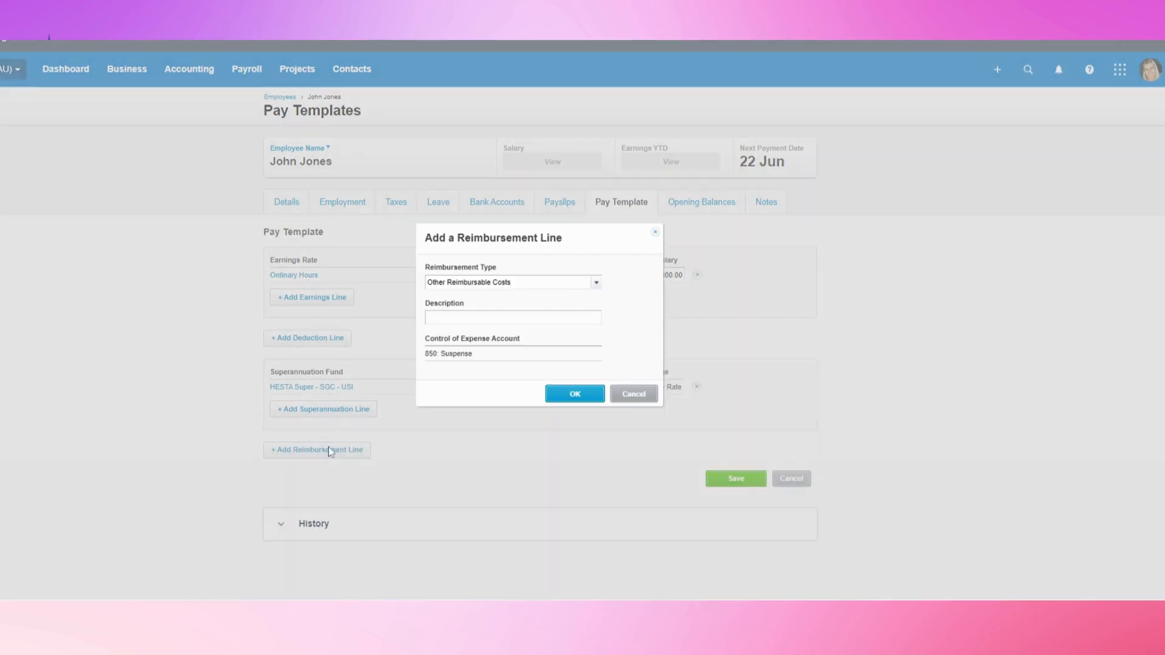
left_click(633, 395)
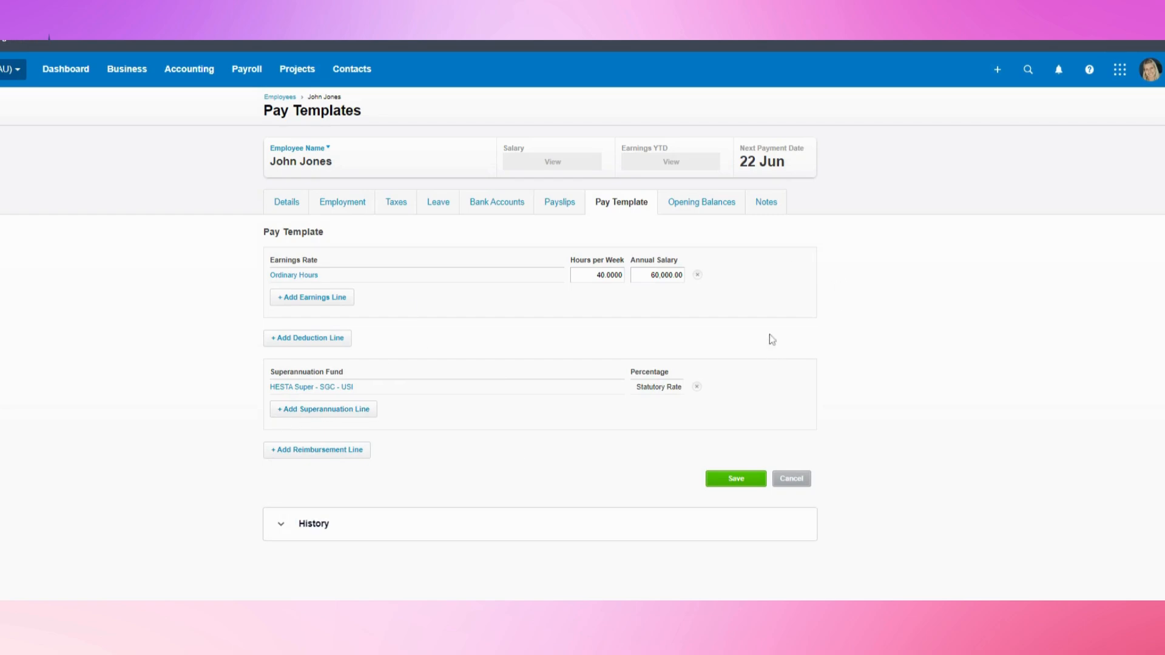
left_click(707, 477)
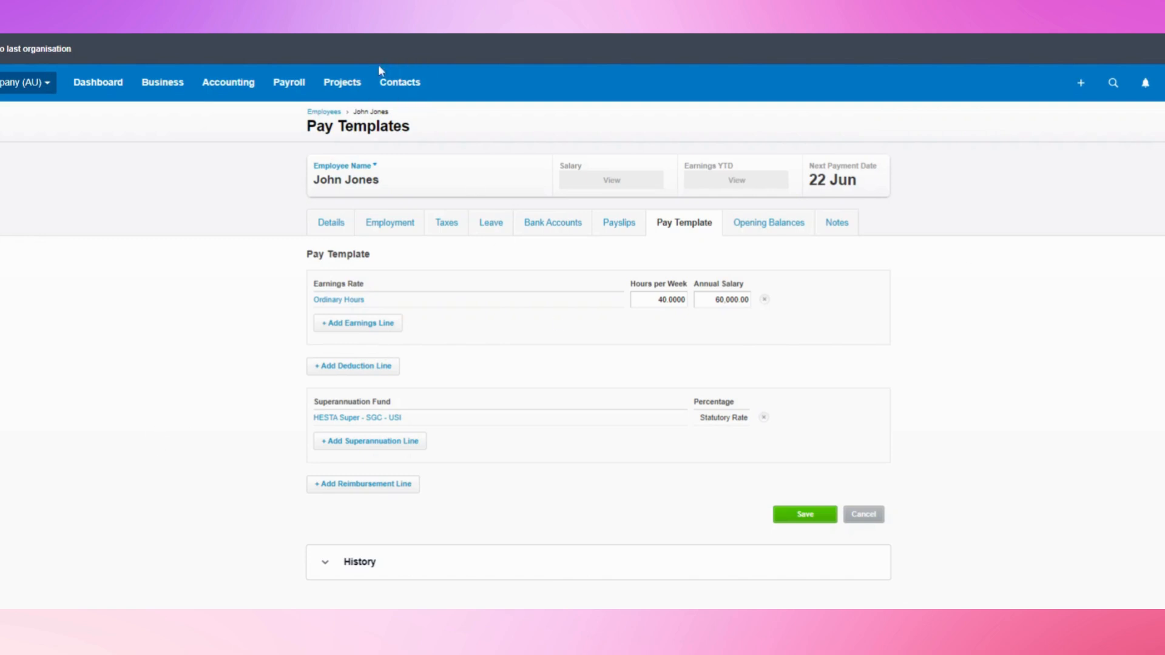
Visit Payroll's Employees list, then go to Payroll > Pay Employees
left_click(288, 82)
left_click(296, 182)
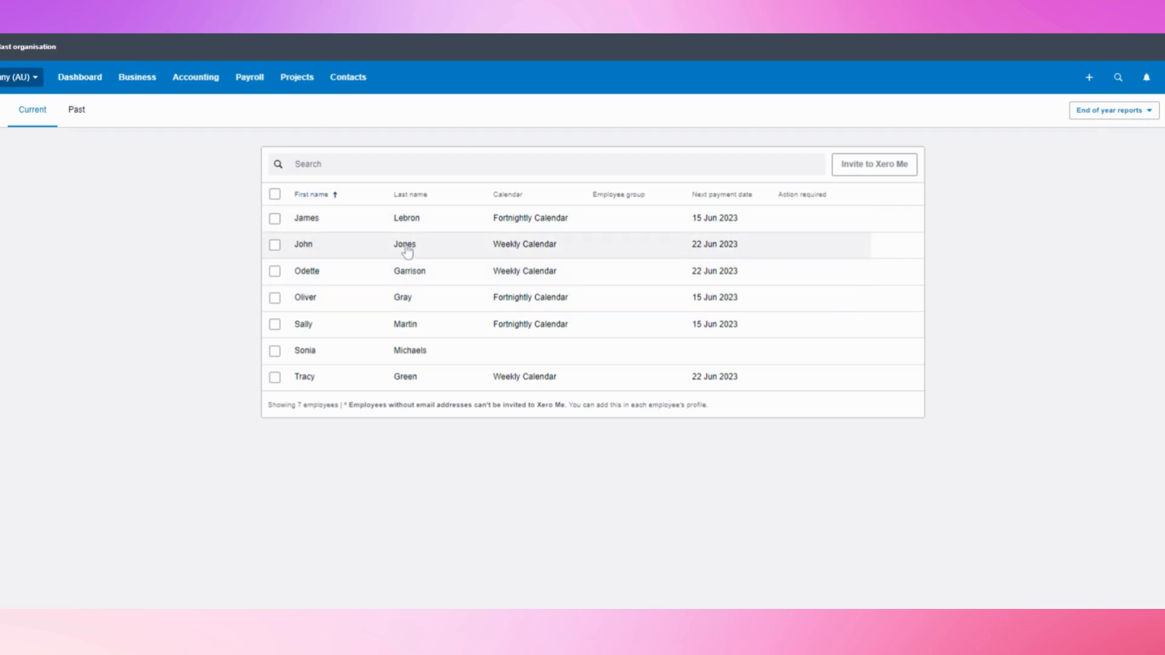
left_click(256, 83)
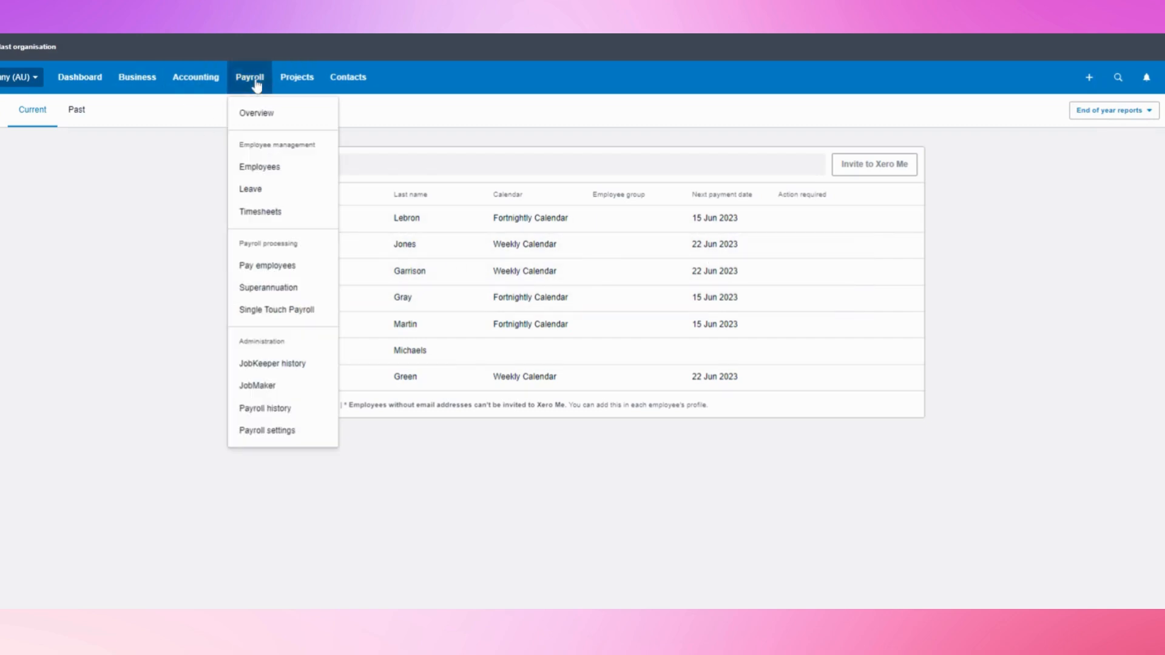
left_click(264, 266)
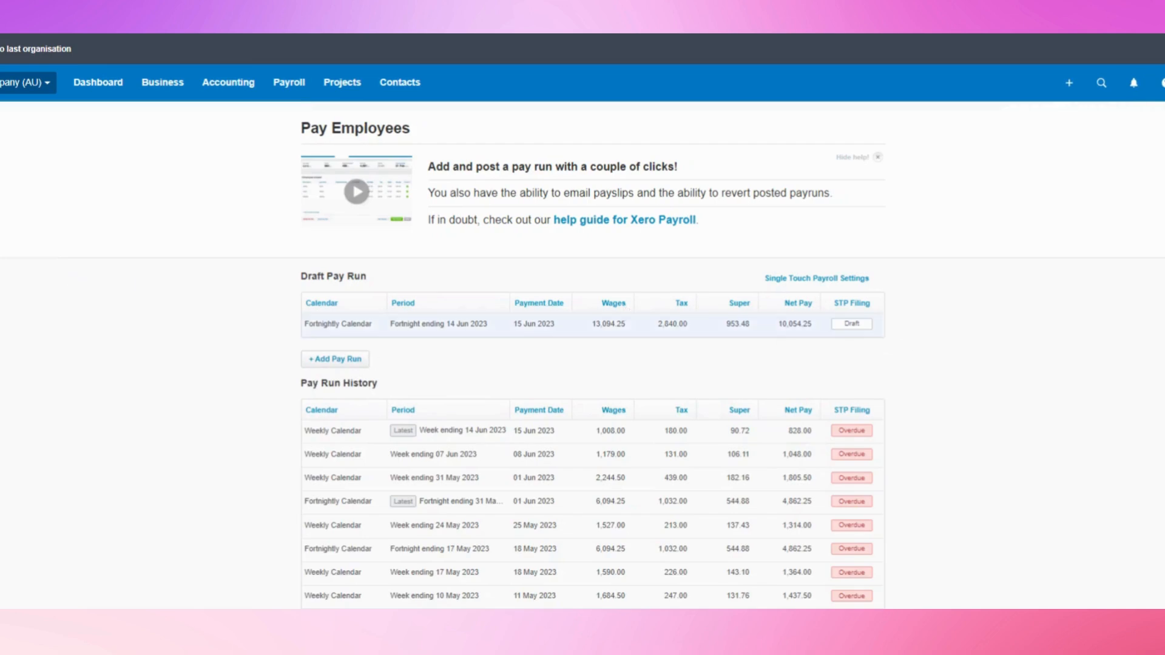
Delete the draft fortnightly pay run
left_click(554, 331)
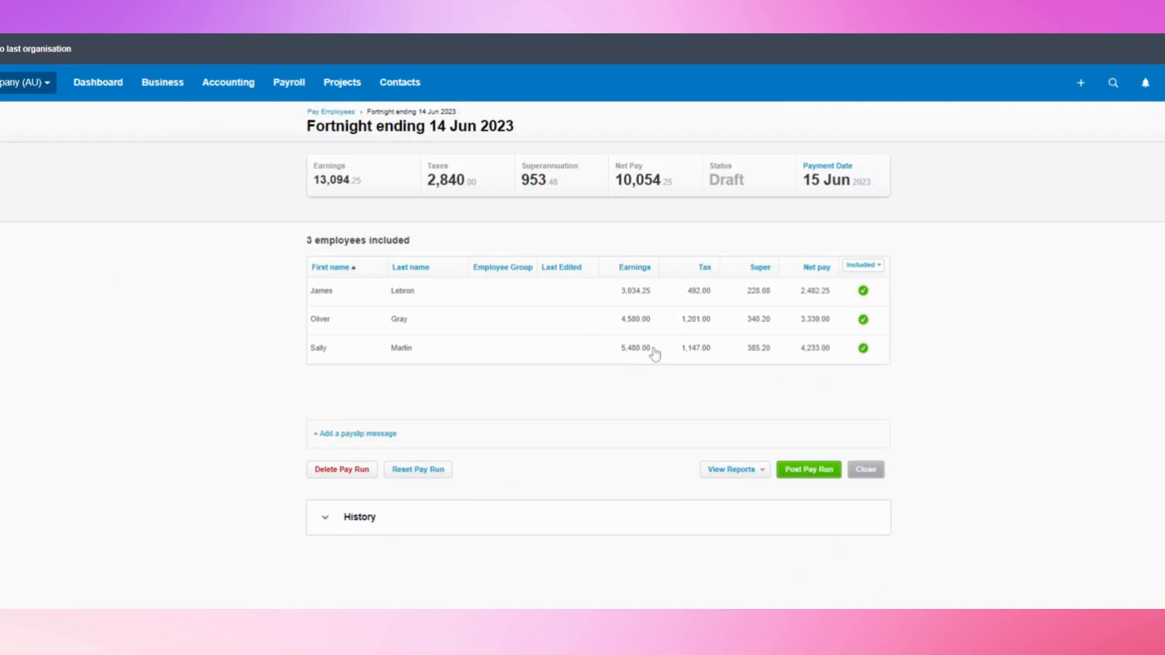
left_click(339, 473)
left_click(614, 354)
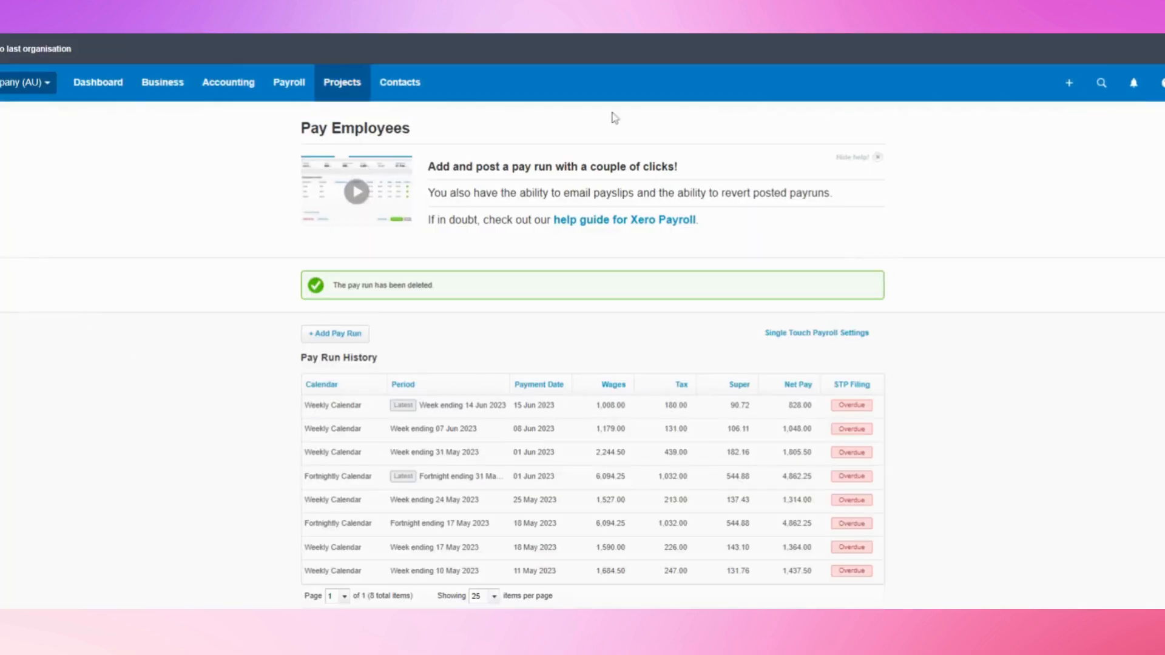
Create a Weekly Calendar draft pay run for week ending 21 Jun 2023
left_click(334, 335)
left_click(679, 330)
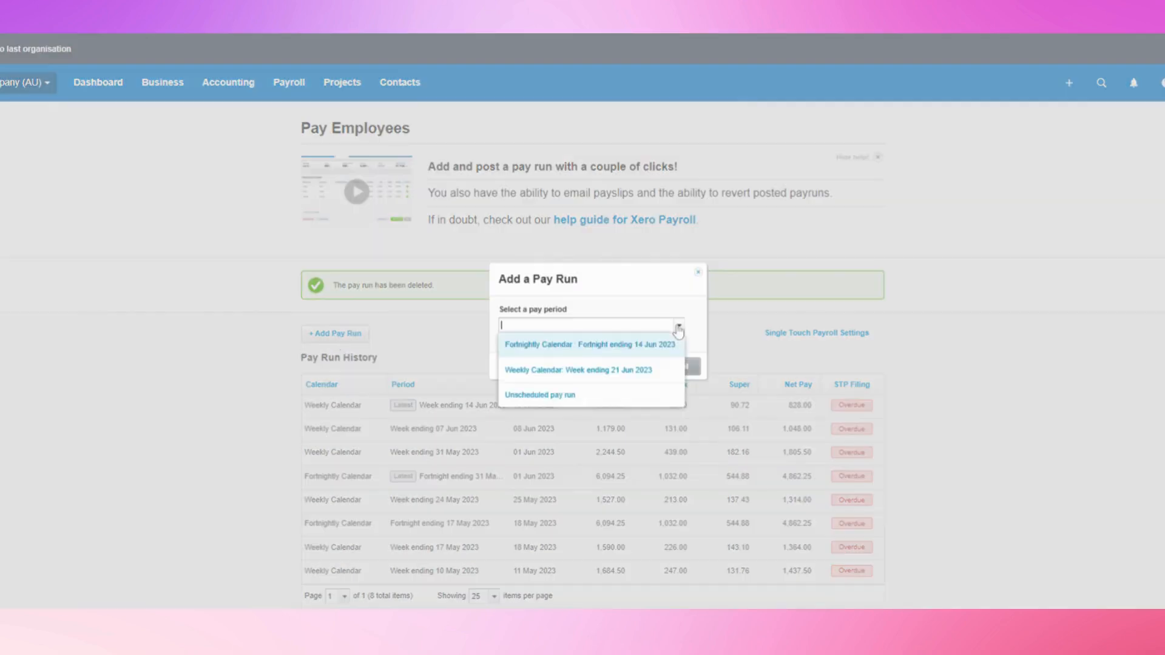
left_click(600, 371)
left_click(610, 367)
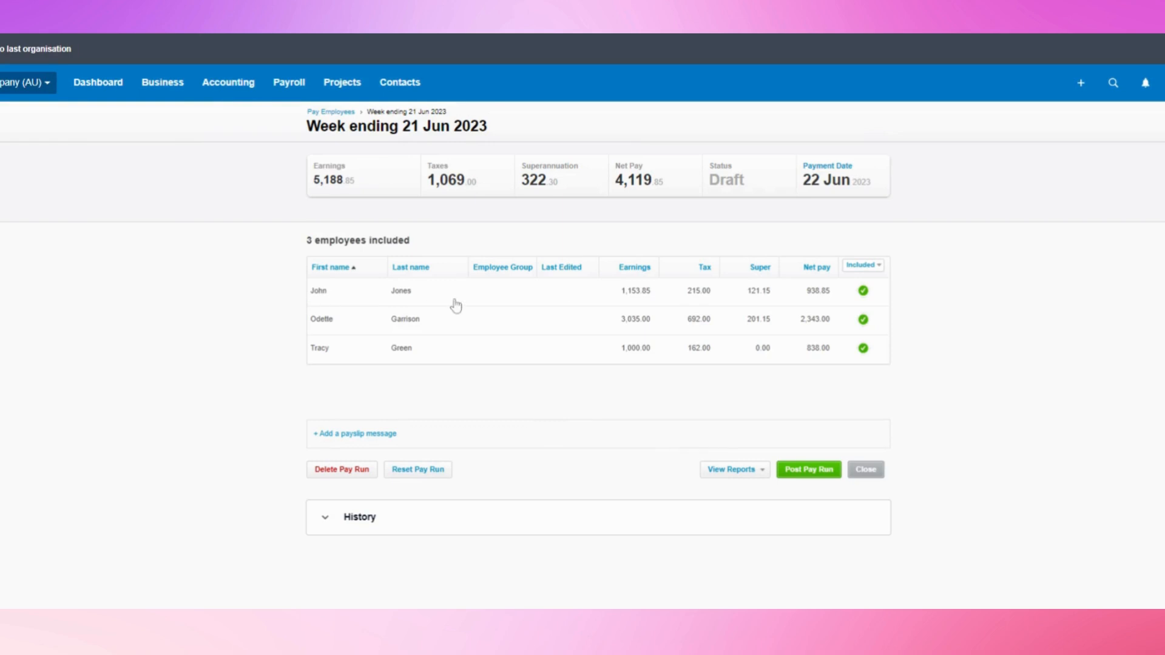
Exclude another employee from the pay run and leave the payment date at 22 Jun
left_click(861, 321)
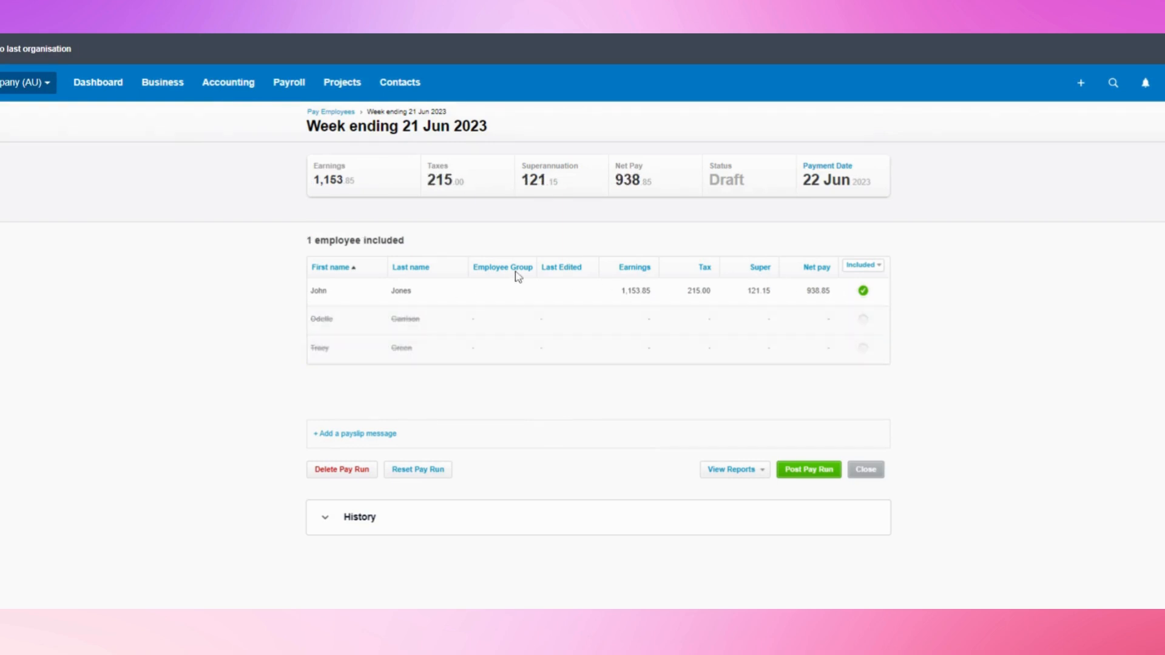
left_click(830, 174)
left_click(607, 326)
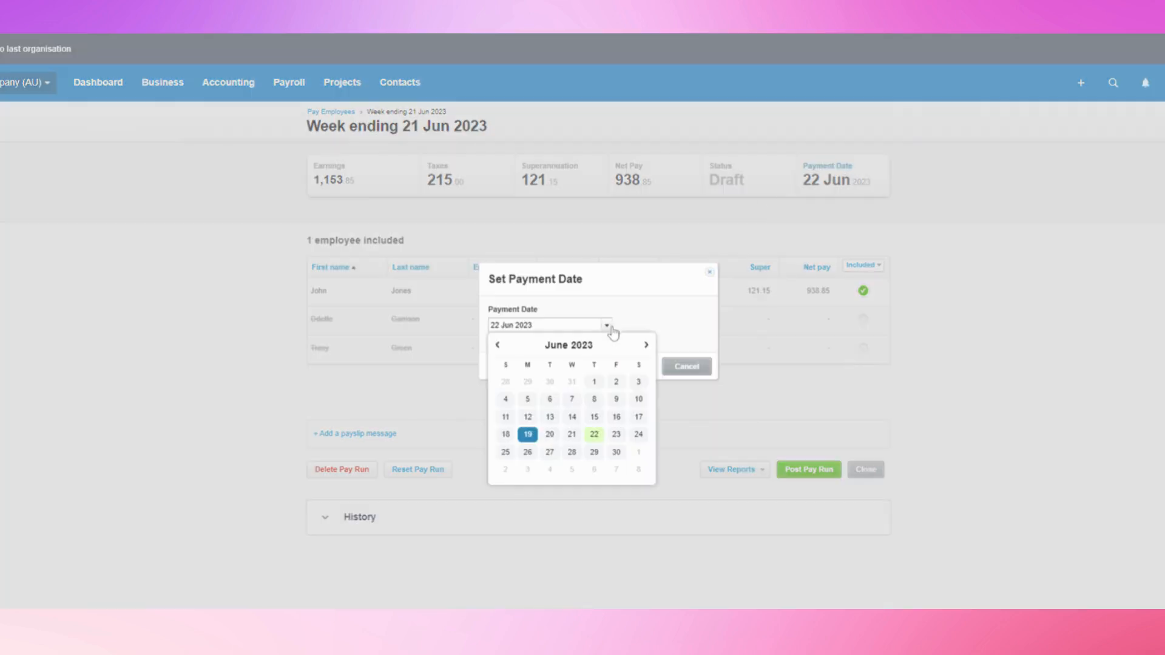
left_click(702, 366)
Review the included employee's payslip (1,153.85 earnings, 938.85 net) and return to the pay run
left_click(454, 298)
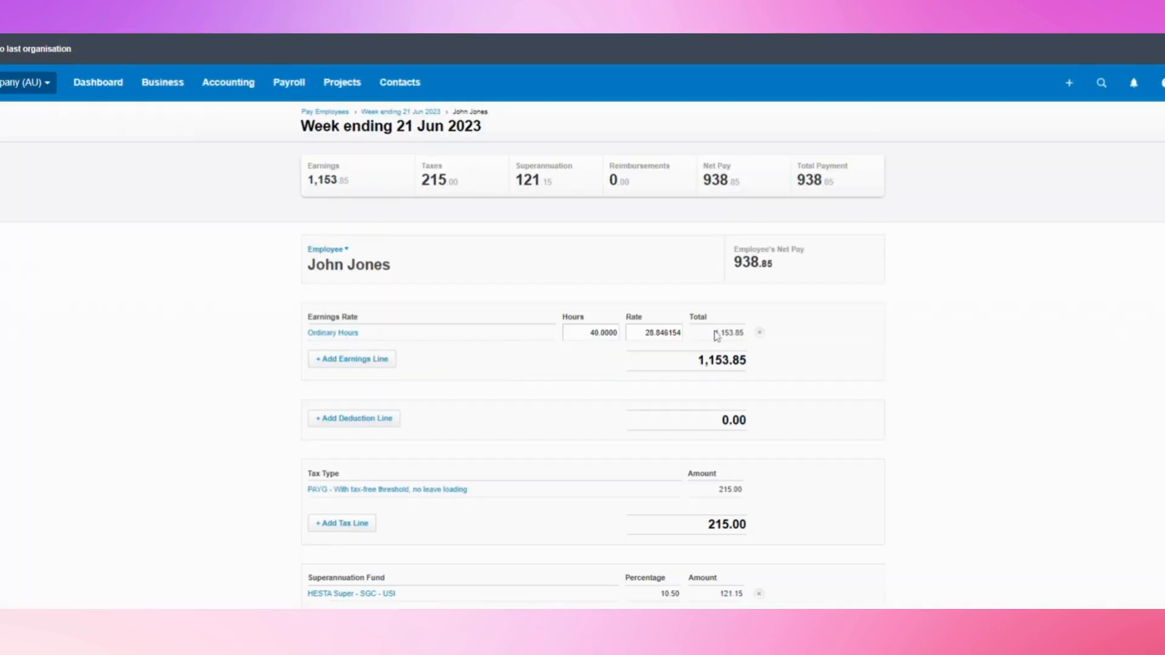
scroll(631, 343, "down", 1)
scroll(608, 338, "down", 3)
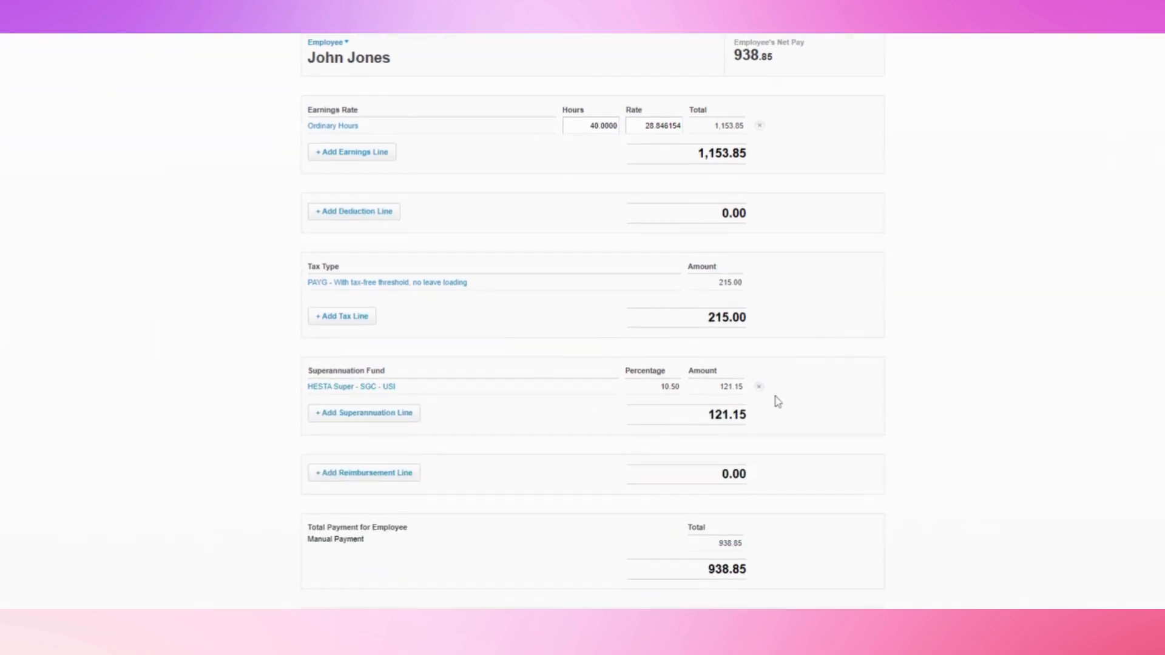
scroll(618, 385, "down", 4)
scroll(619, 386, "down", 1)
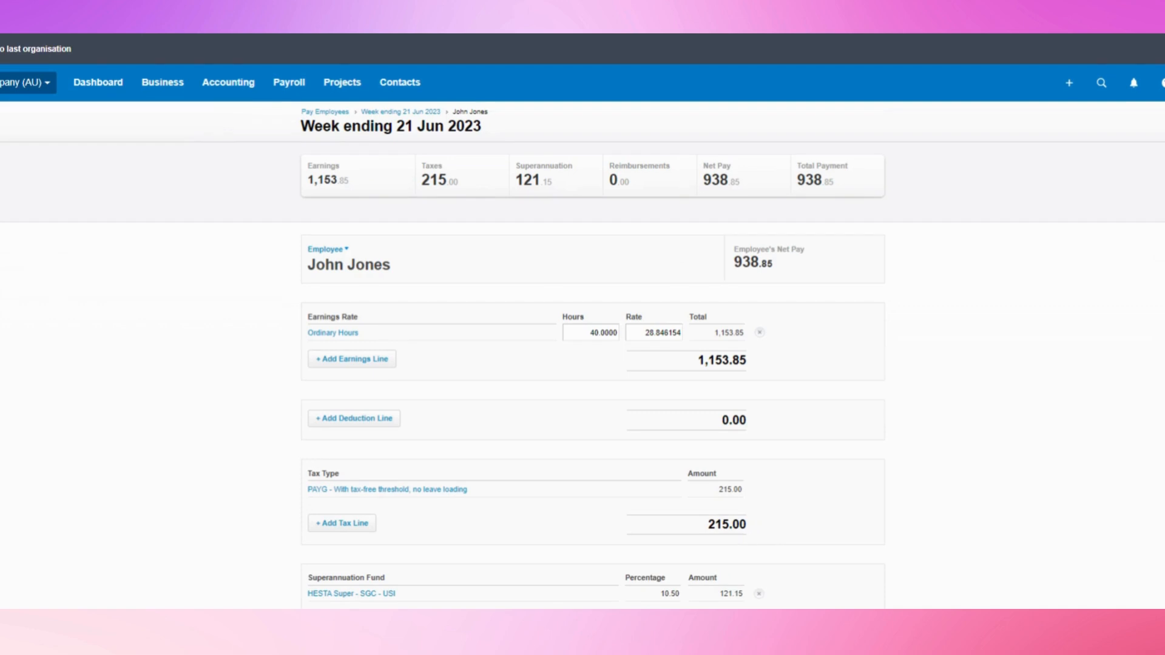
left_click(371, 112)
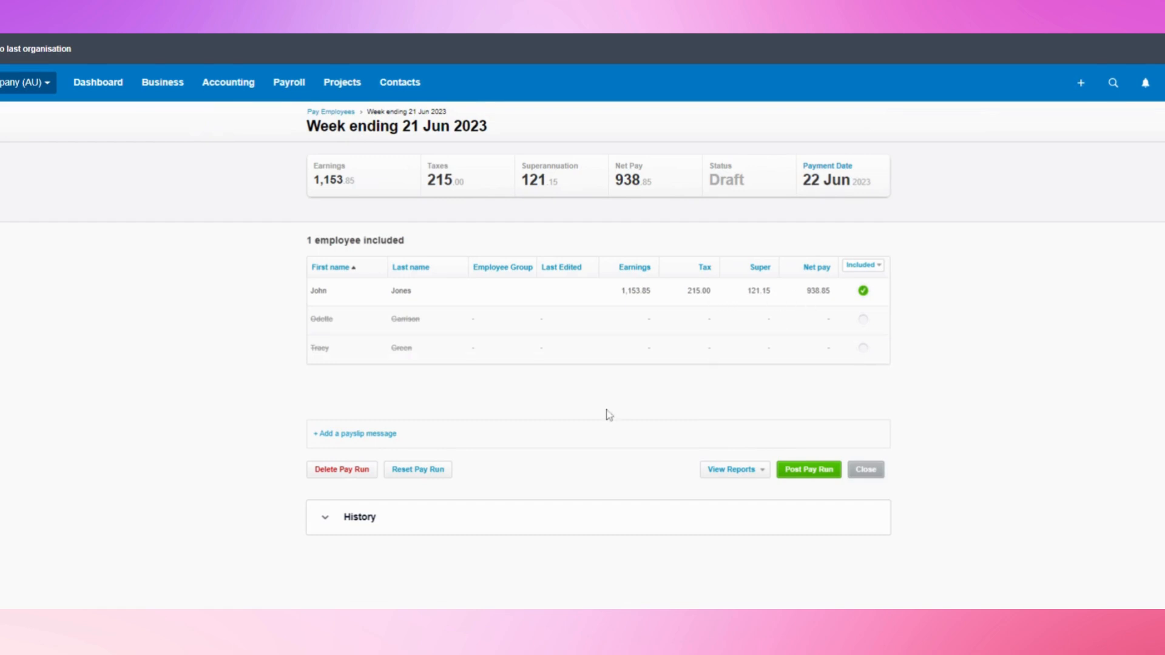
Post the week ending 21 Jun 2023 pay run, email the payslip, and begin filing
left_click(792, 472)
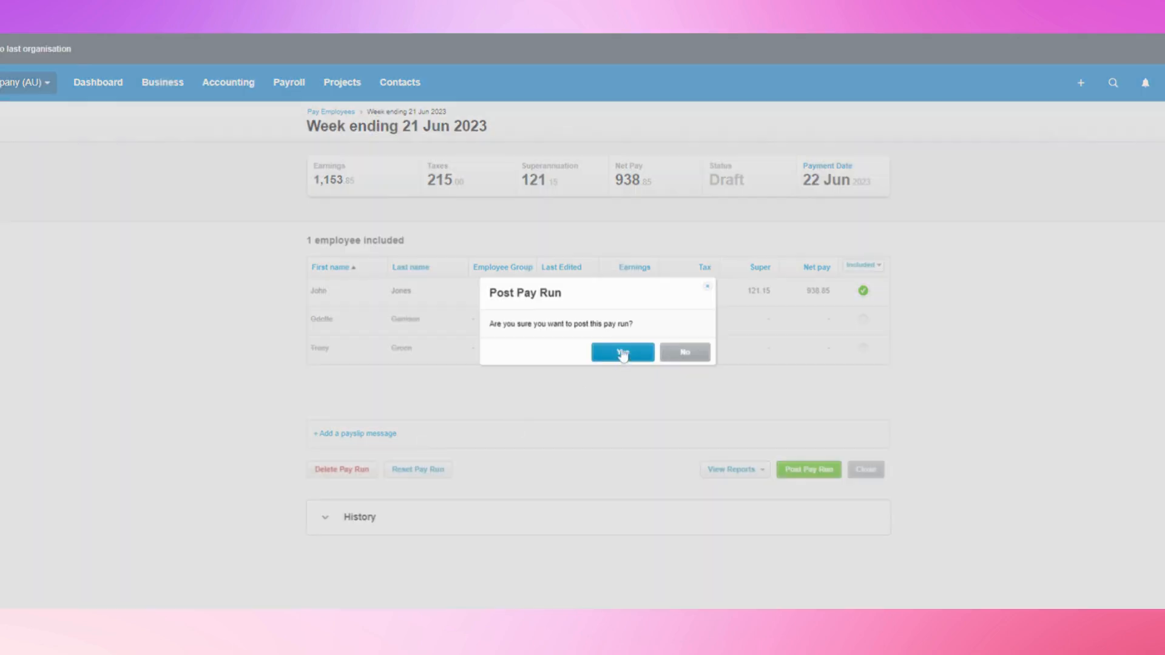
left_click(622, 355)
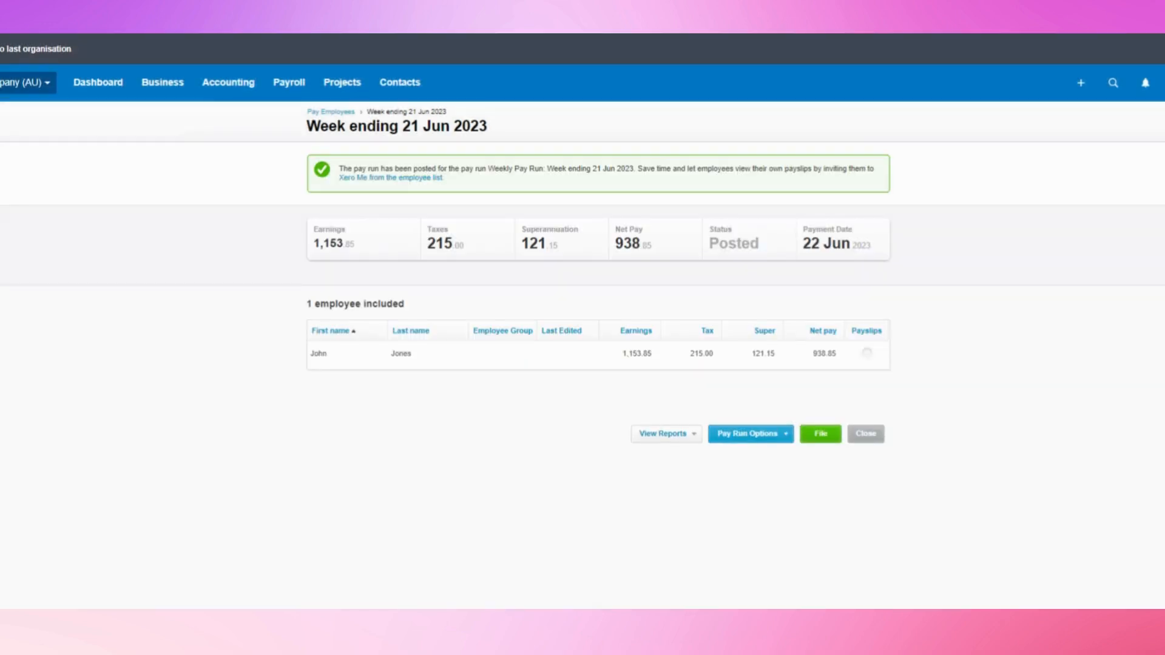
left_click(747, 434)
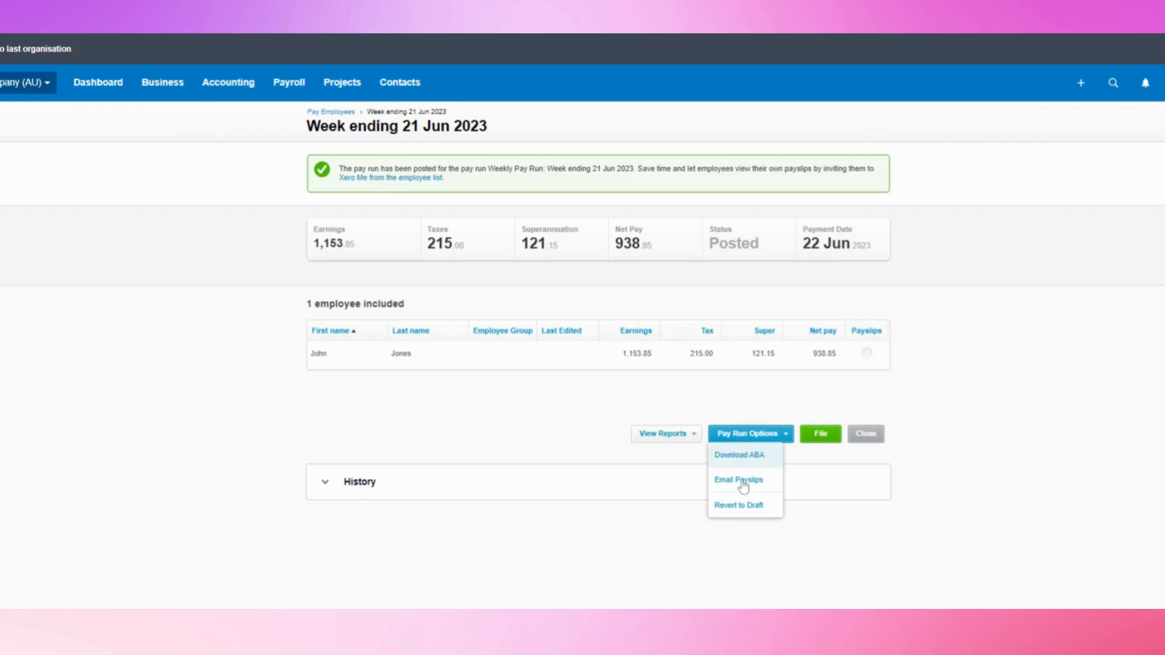
left_click(743, 483)
left_click(660, 399)
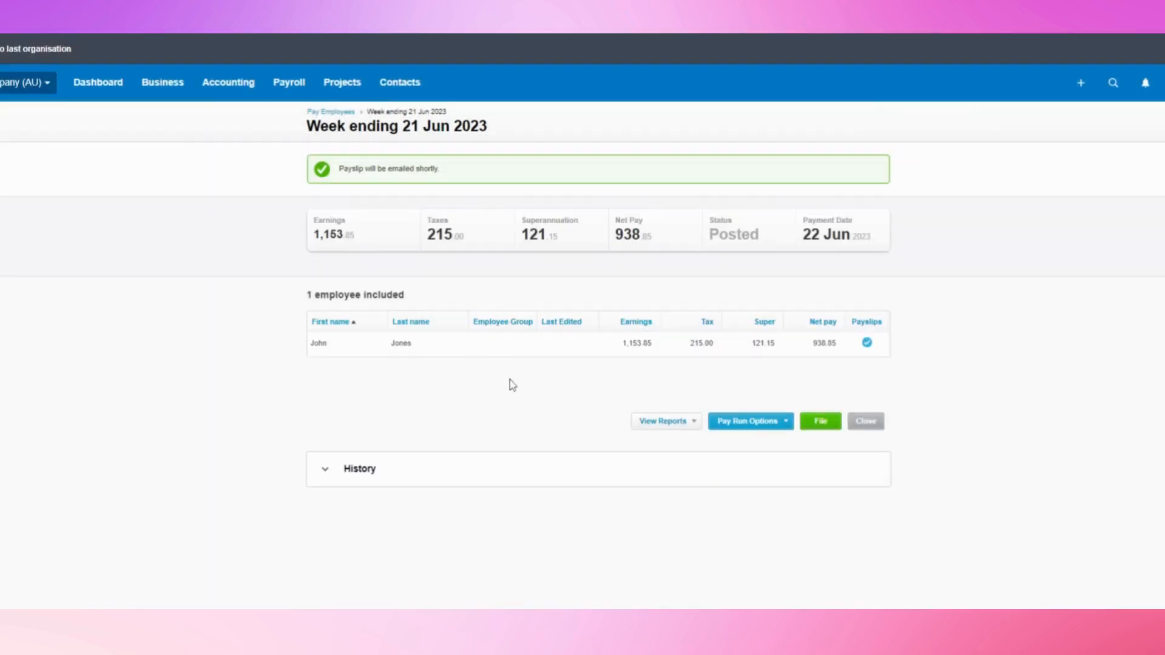
left_click(822, 425)
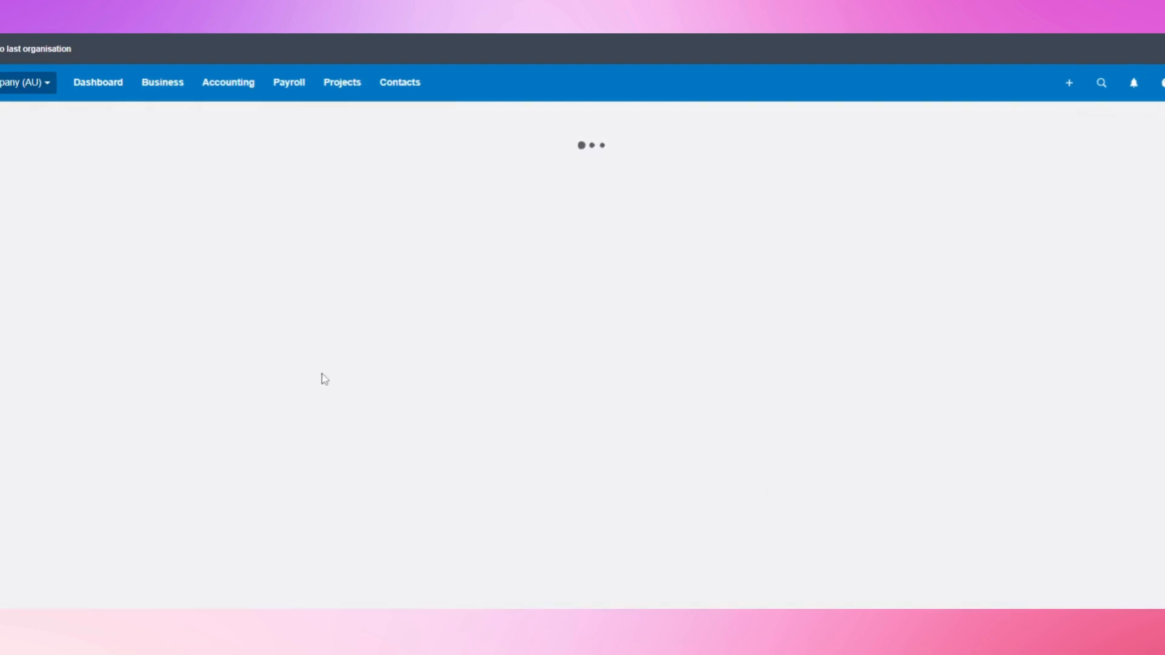